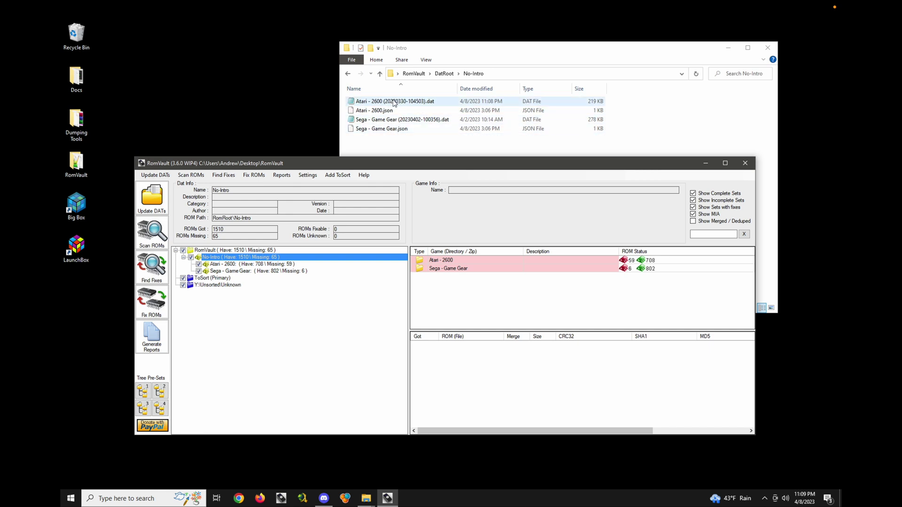
# - Select the Atari - 2600 DAT file in the Explorer window, bringing it to the front
pyautogui.click(394, 103)
# - Open the Atari 2600 DAT in Sublime Text and go to its description line
pyautogui.rightClick(394, 104)
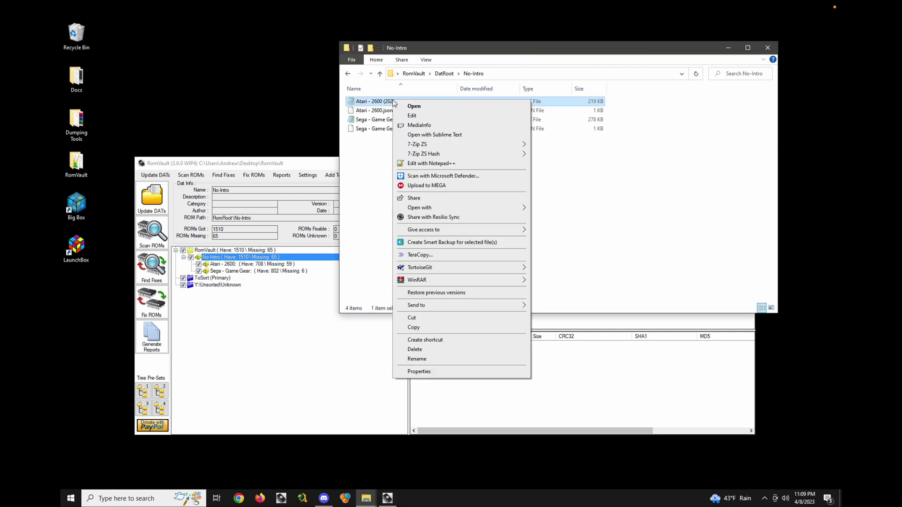
pyautogui.click(427, 135)
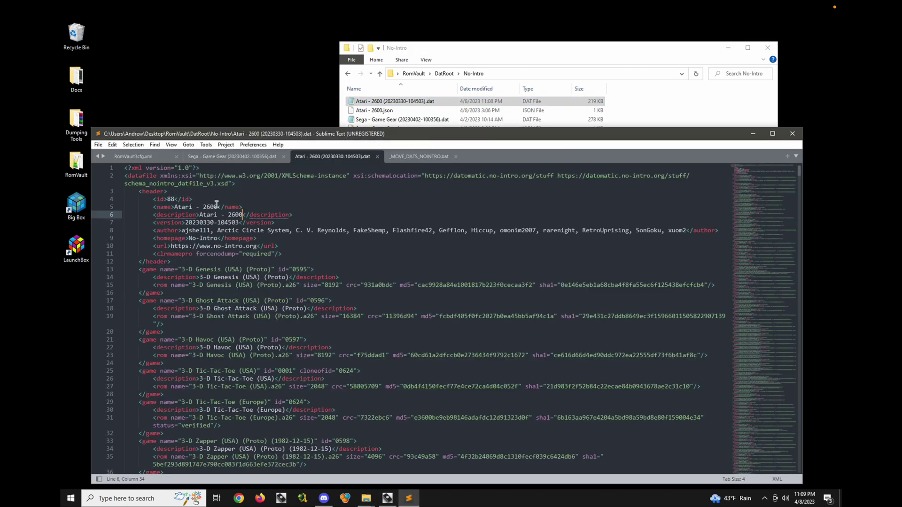
pyautogui.moveTo(251, 209); pyautogui.dragTo(153, 212)
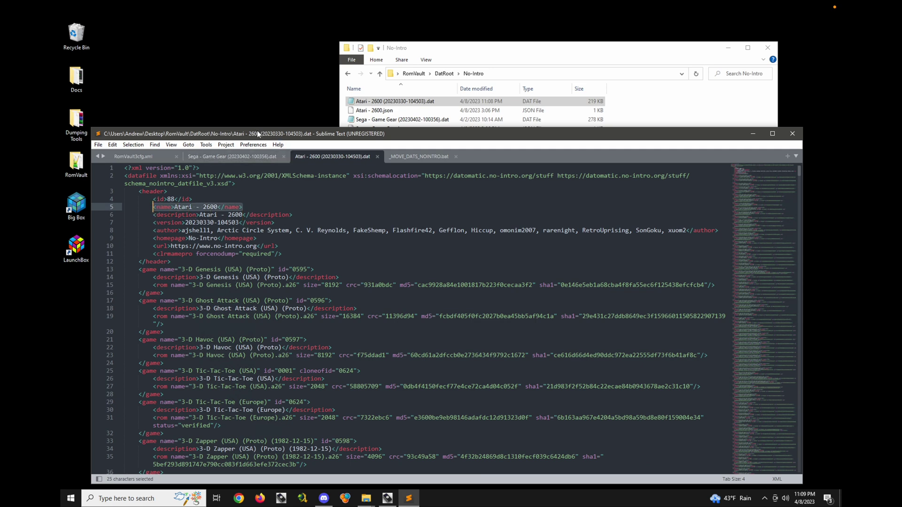
pyautogui.moveTo(257, 135); pyautogui.dragTo(463, 119)
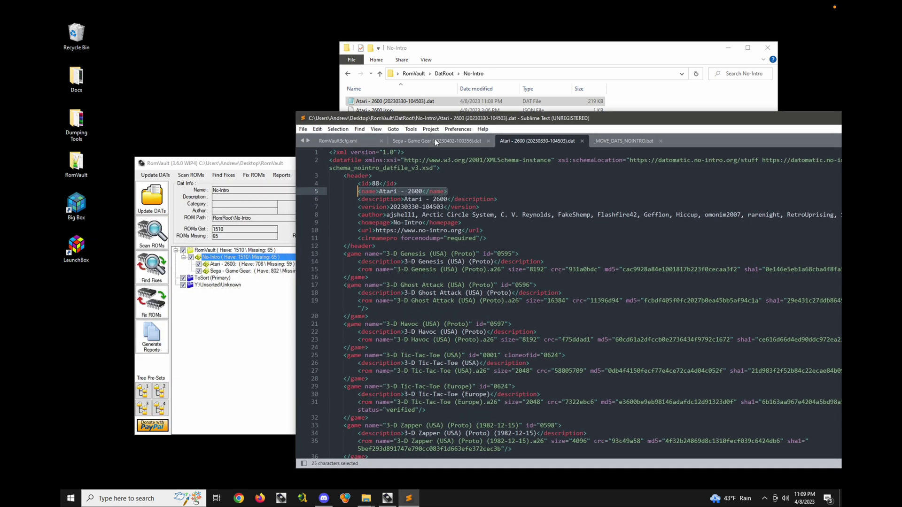
pyautogui.click(407, 200)
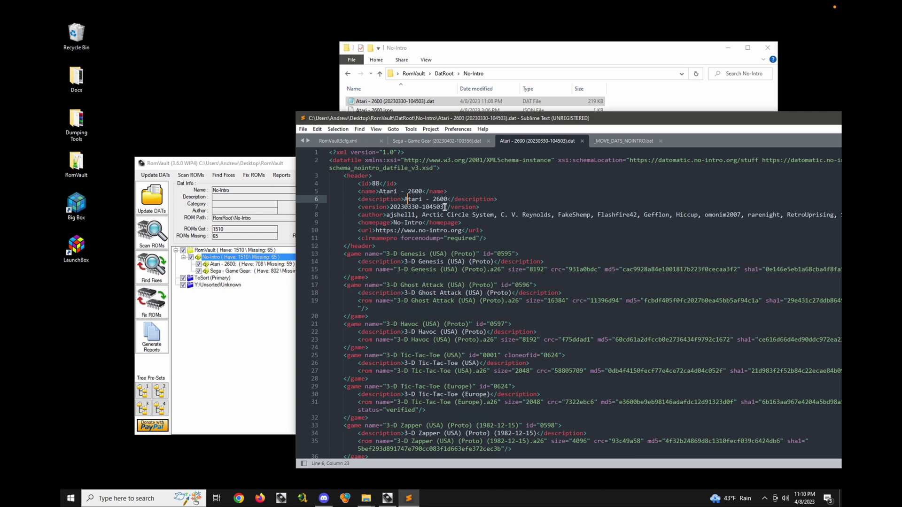
pyautogui.moveTo(444, 207); pyautogui.dragTo(390, 207)
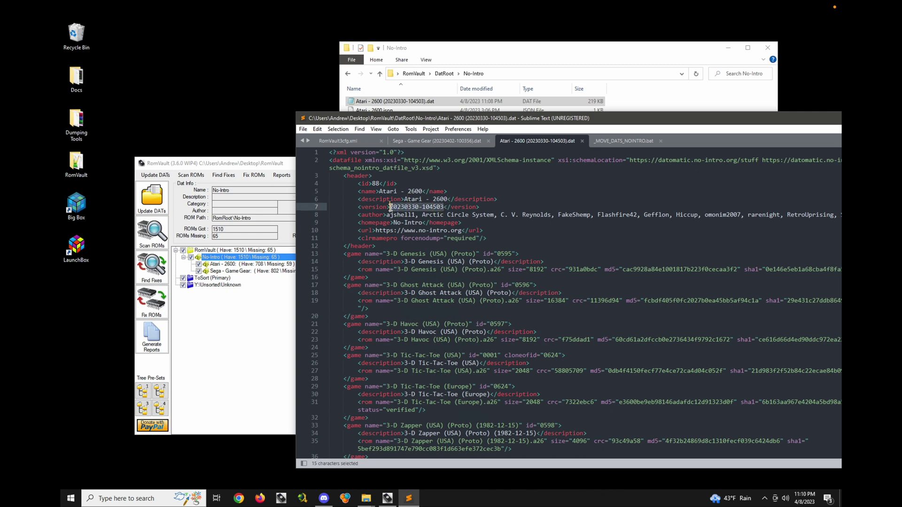
pyautogui.hotkey('ctrl', 'c')
pyautogui.click(448, 199)
pyautogui.write('[')
pyautogui.hotkey('ctrl', 'v')
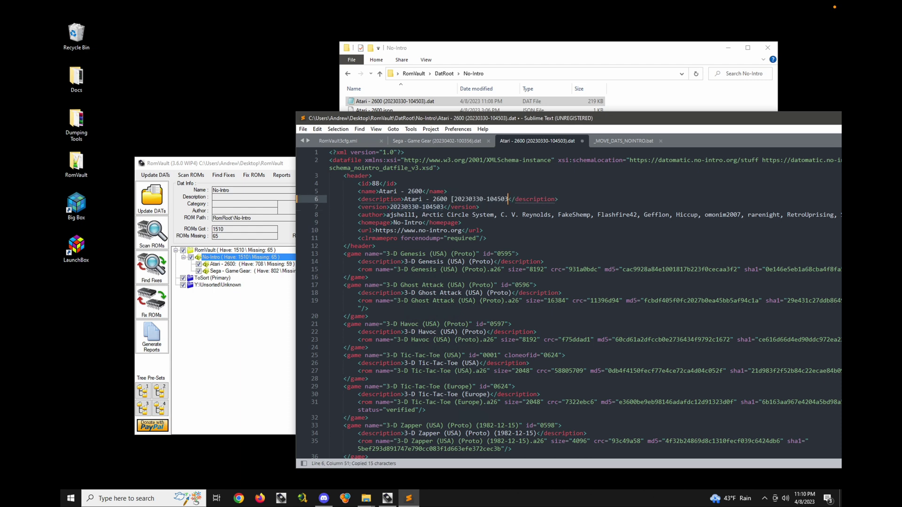
pyautogui.write(']')
pyautogui.click(303, 129)
pyautogui.click(317, 196)
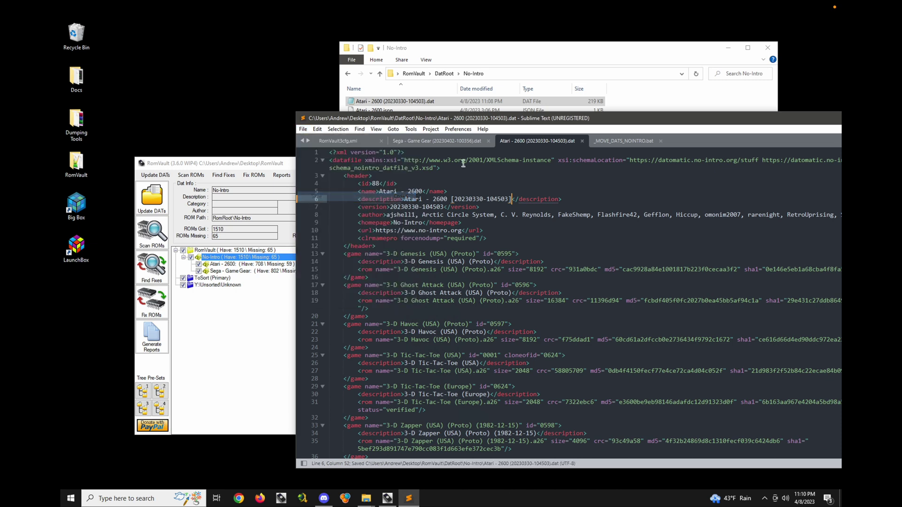
pyautogui.moveTo(643, 120); pyautogui.dragTo(408, 102)
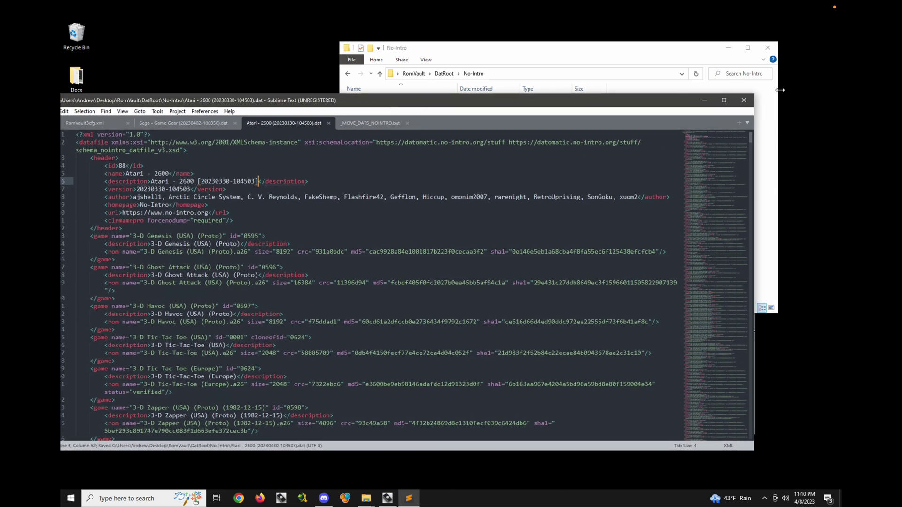
# - Close Sublime and tick 'Use description (instead of name) for auto added paths' in No-Intro's Dir Settings
pyautogui.click(744, 100)
pyautogui.click(230, 303)
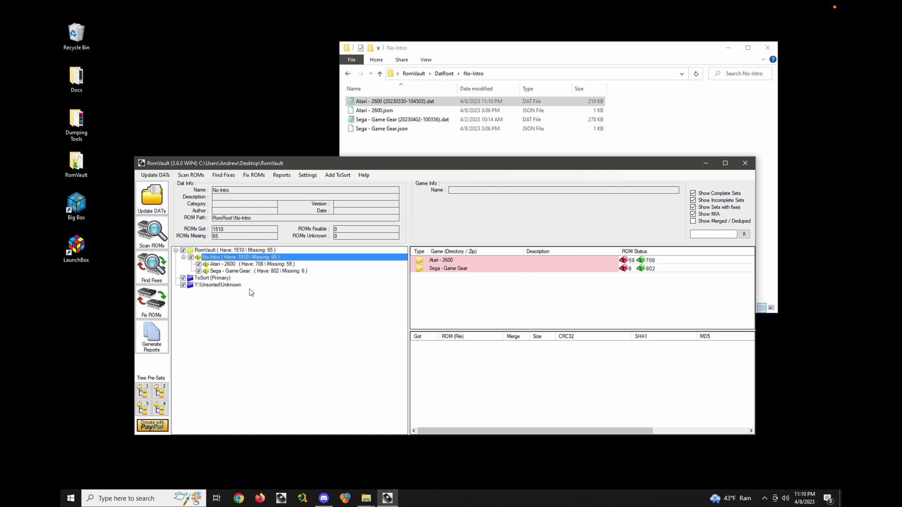
pyautogui.rightClick(228, 258)
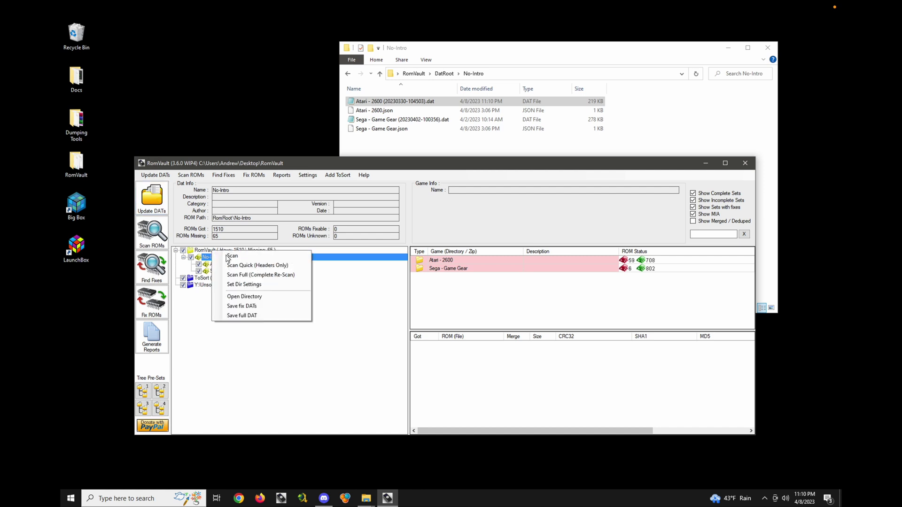
pyautogui.click(257, 288)
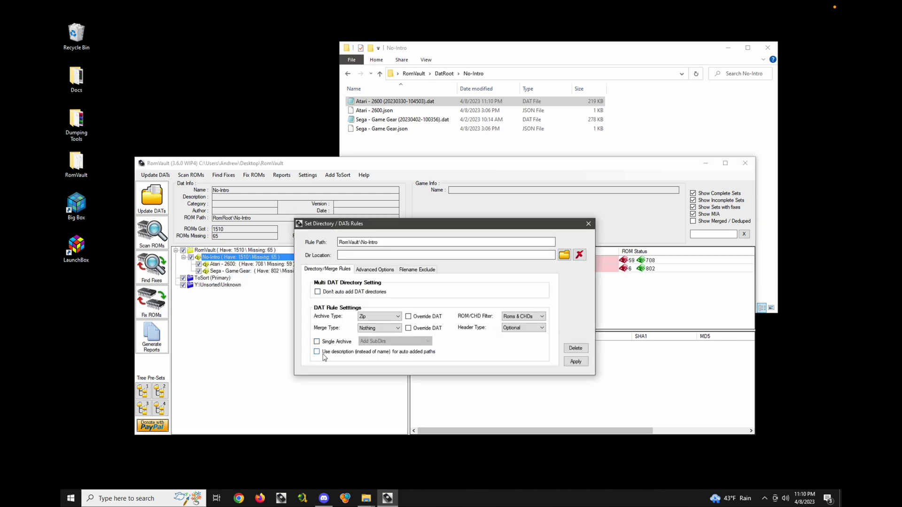
pyautogui.moveTo(367, 359)
pyautogui.click(316, 353)
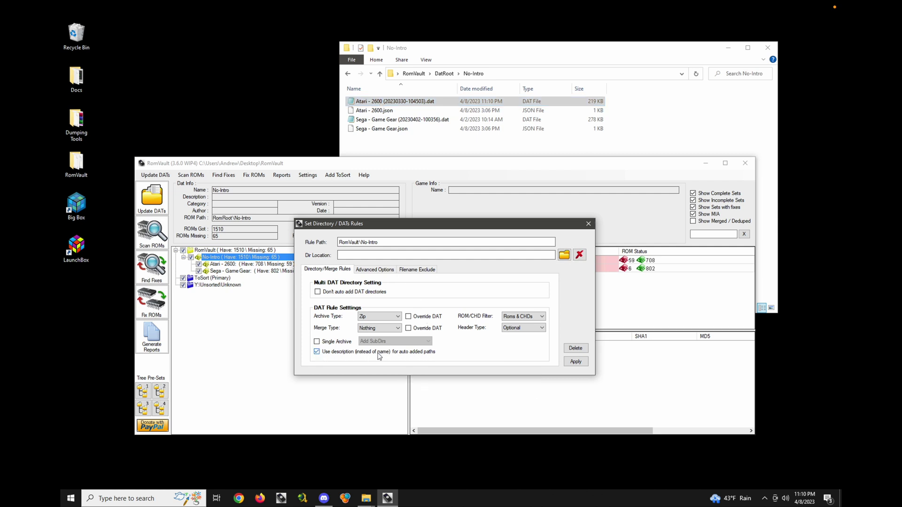
pyautogui.click(576, 362)
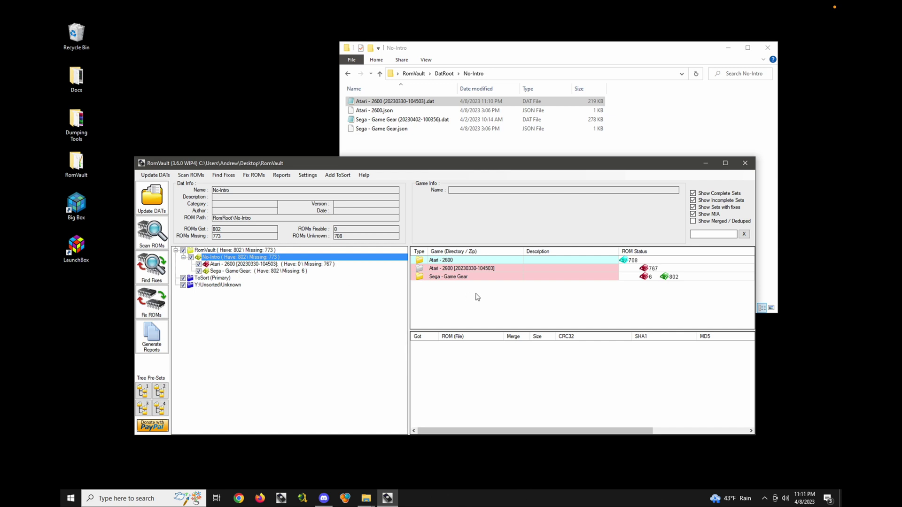
# - Run Find Fixes and Fix ROMs to move the Atari ROMs into the renamed set, then close the report
pyautogui.click(152, 273)
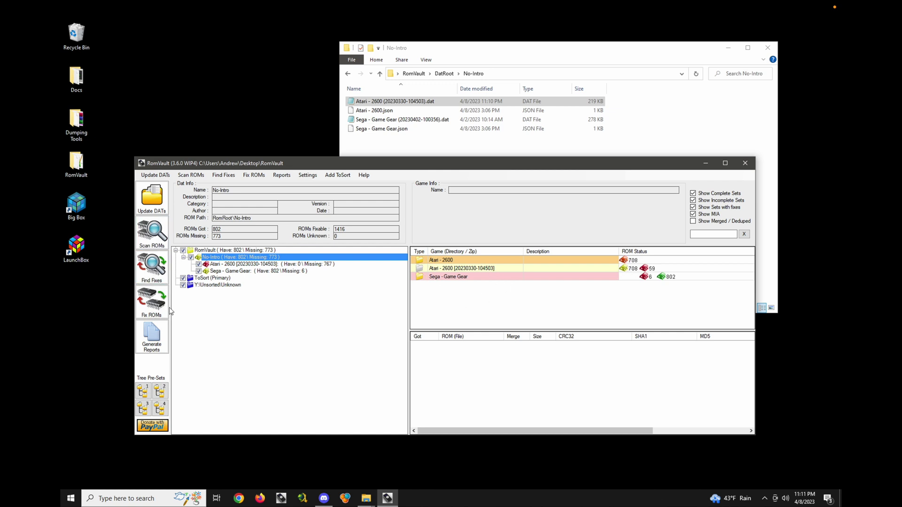
pyautogui.click(153, 302)
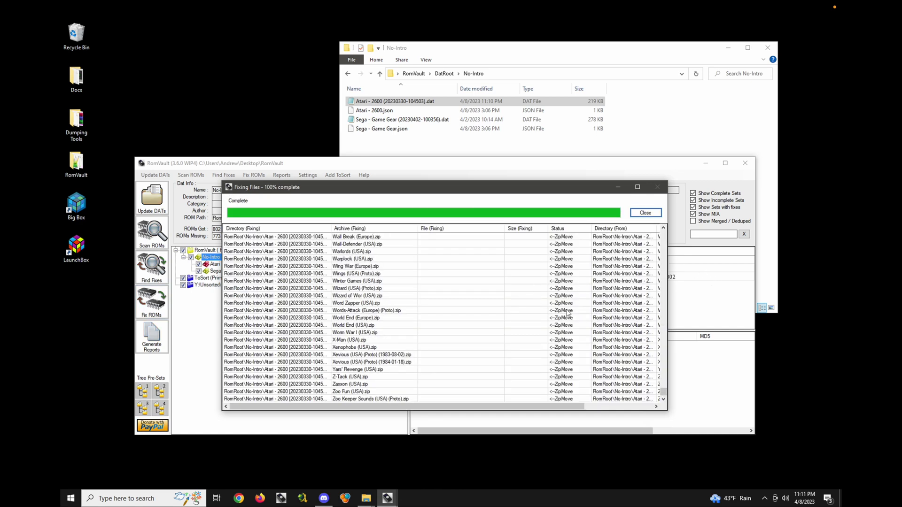
pyautogui.click(646, 213)
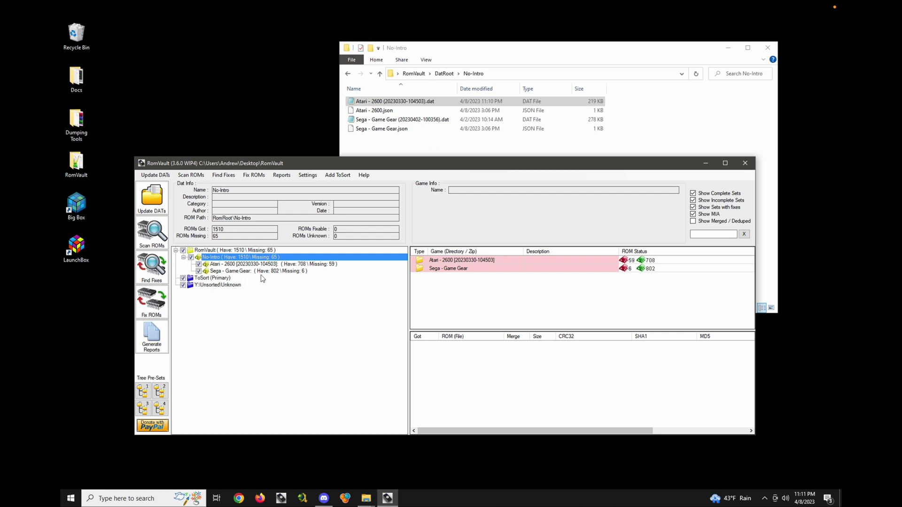
# - Add the Sega - Game Gear [T-En] DAT from DATVault's [T-En]Collection group, with Show Available ticked
pyautogui.click(155, 175)
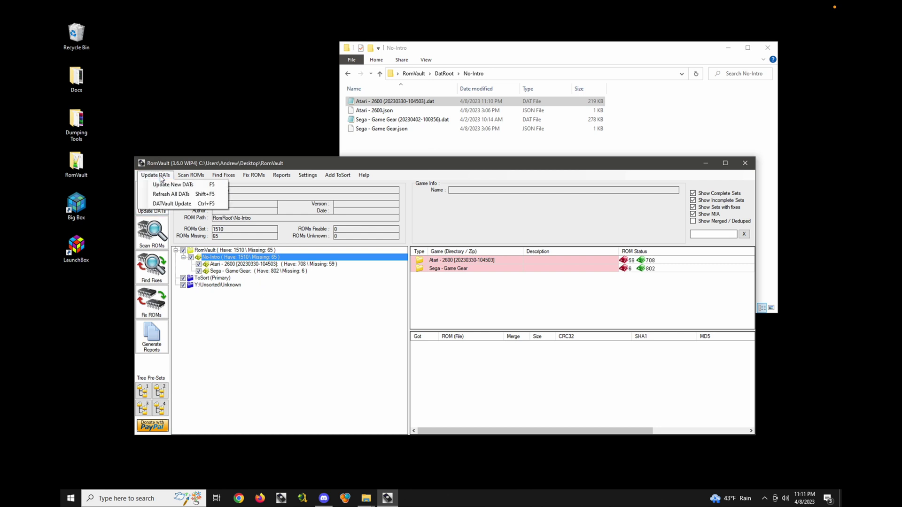
pyautogui.click(182, 205)
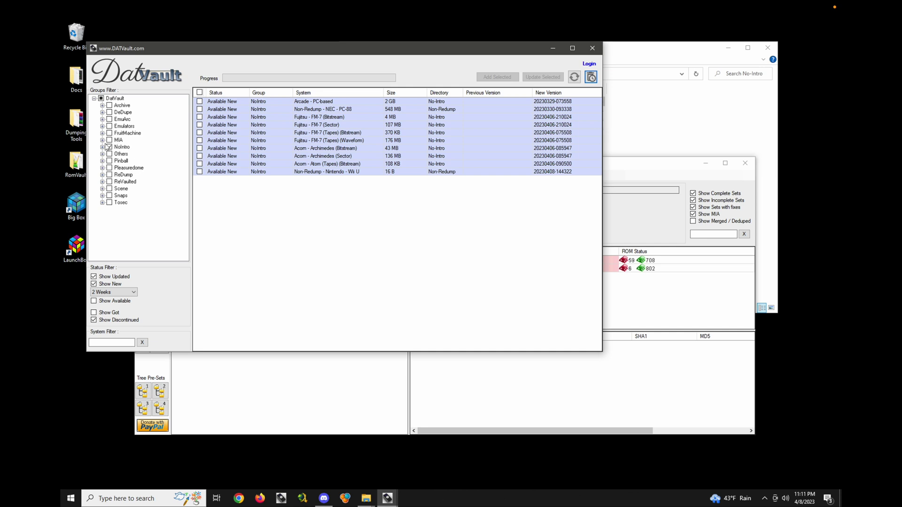
pyautogui.click(102, 155)
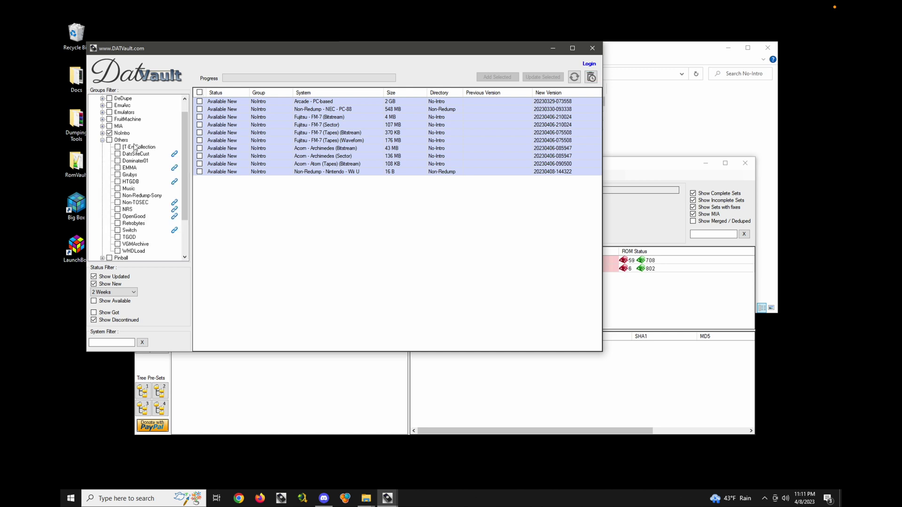
pyautogui.click(110, 133)
pyautogui.click(94, 301)
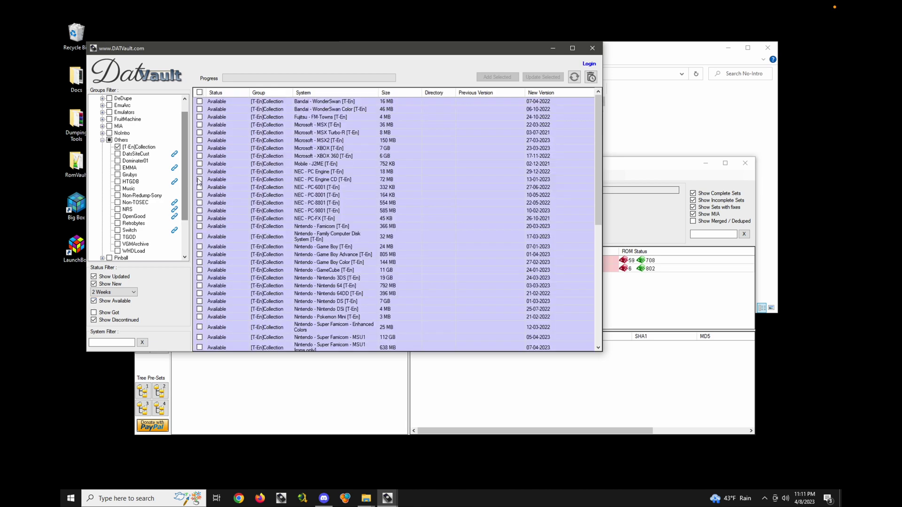
pyautogui.scroll(-10, 266, 166)
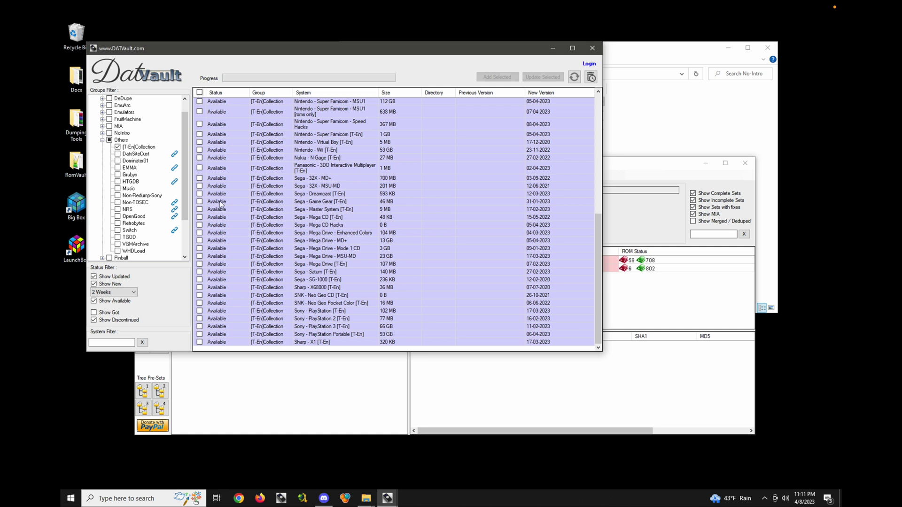
pyautogui.click(199, 201)
pyautogui.click(498, 78)
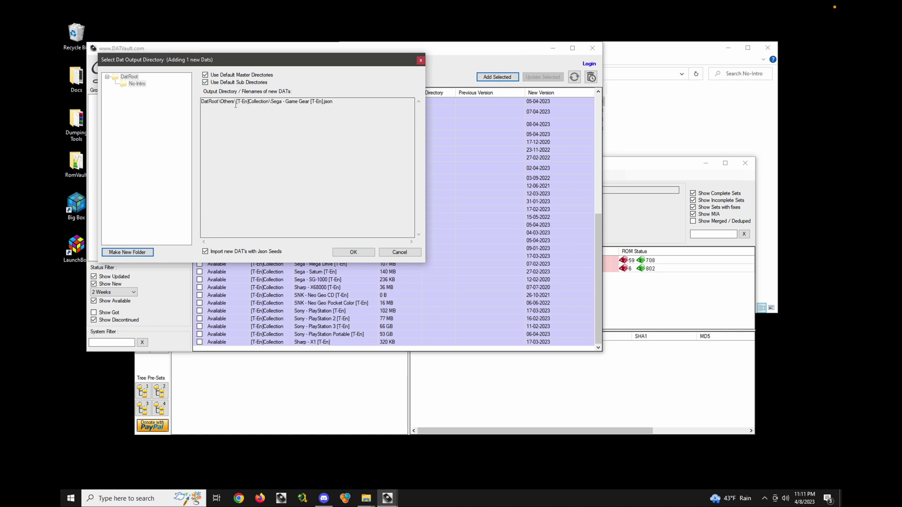
pyautogui.click(354, 252)
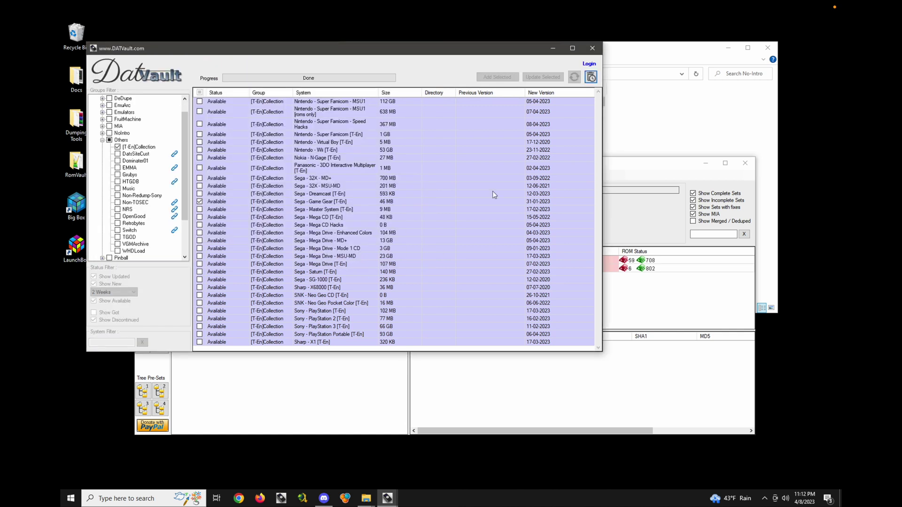
pyautogui.click(594, 51)
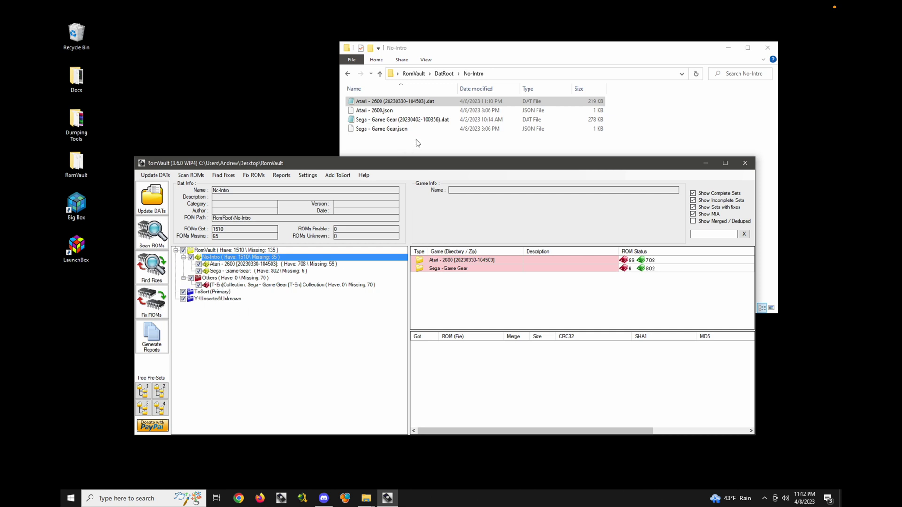
# - Browse to Others\[T-En]Collection and rename that folder to '[T-En] Collection'
pyautogui.click(444, 74)
pyautogui.doubleClick(365, 111)
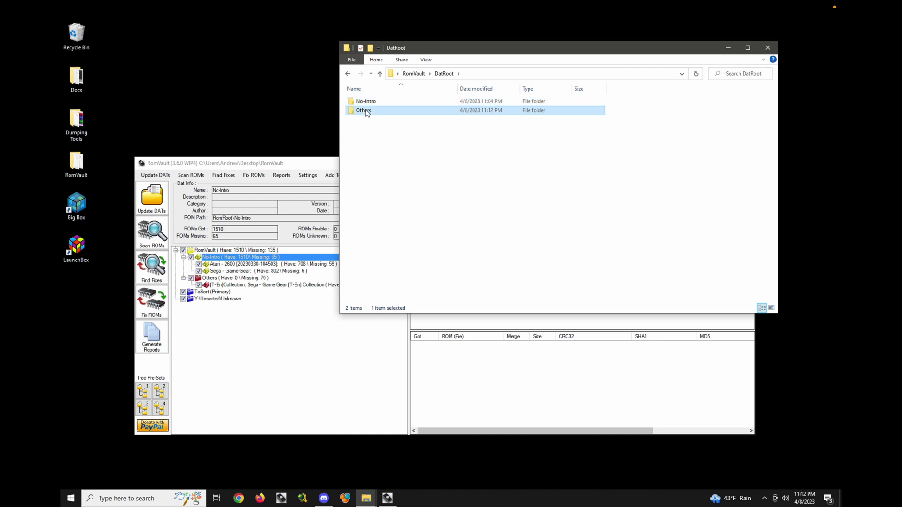
pyautogui.doubleClick(376, 102)
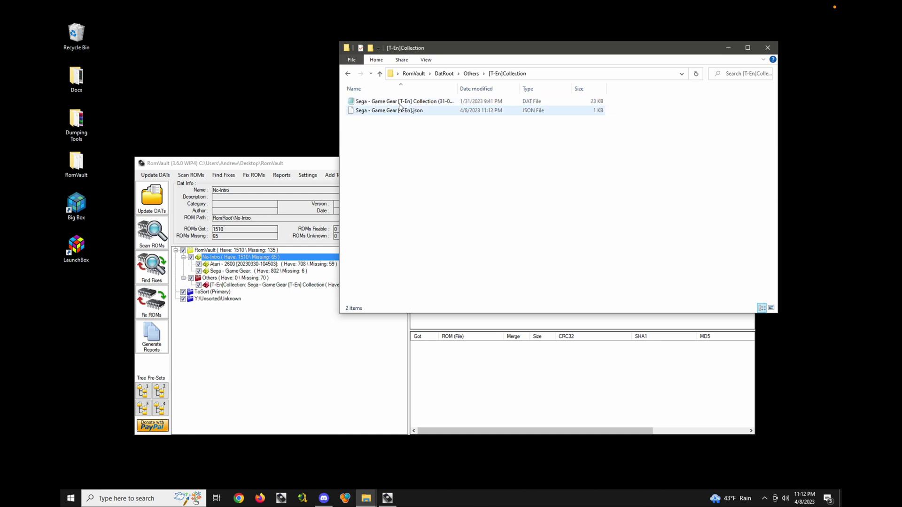
pyautogui.click(389, 102)
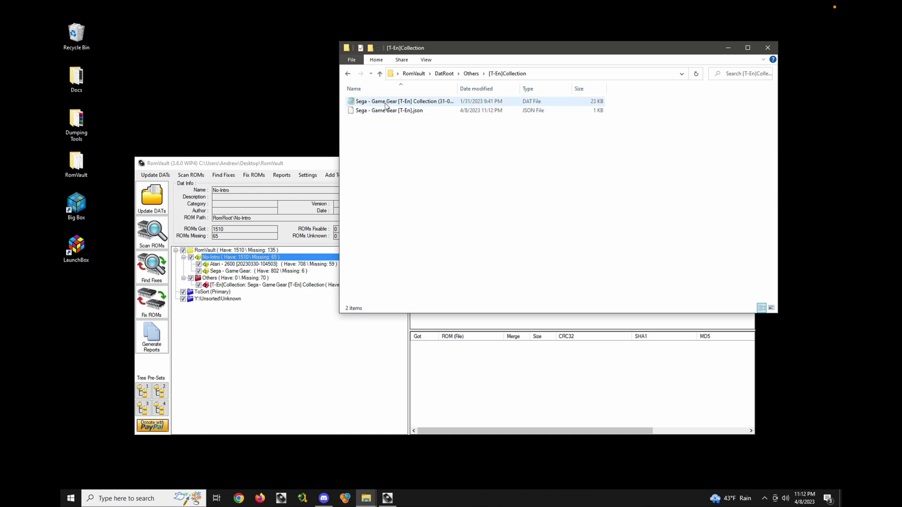
pyautogui.click(422, 221)
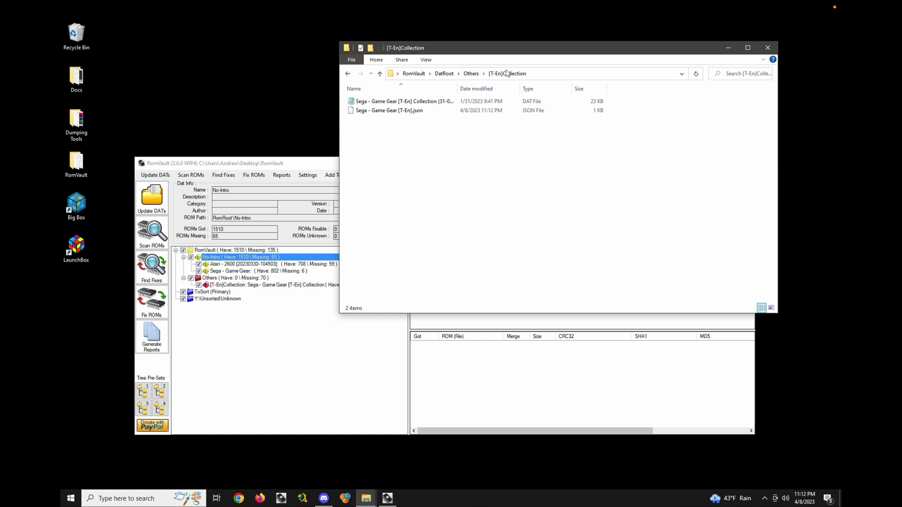
pyautogui.click(475, 76)
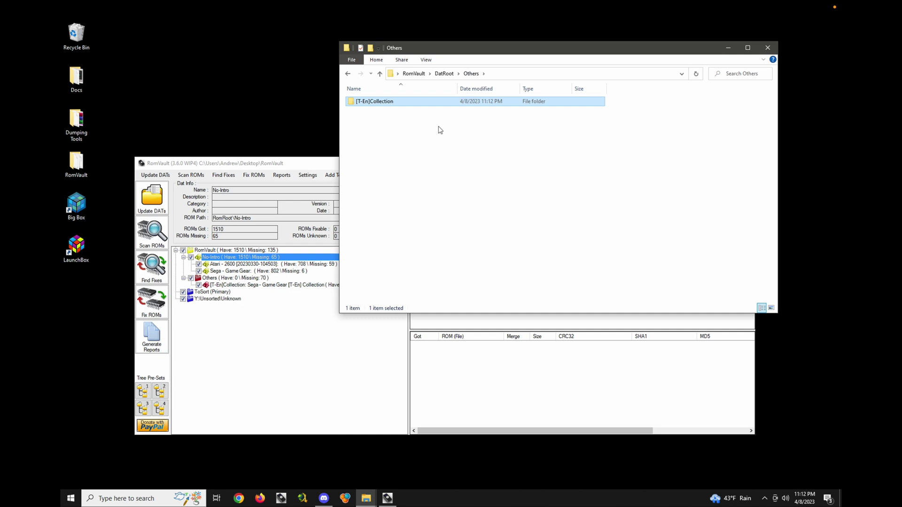
pyautogui.rightClick(376, 109)
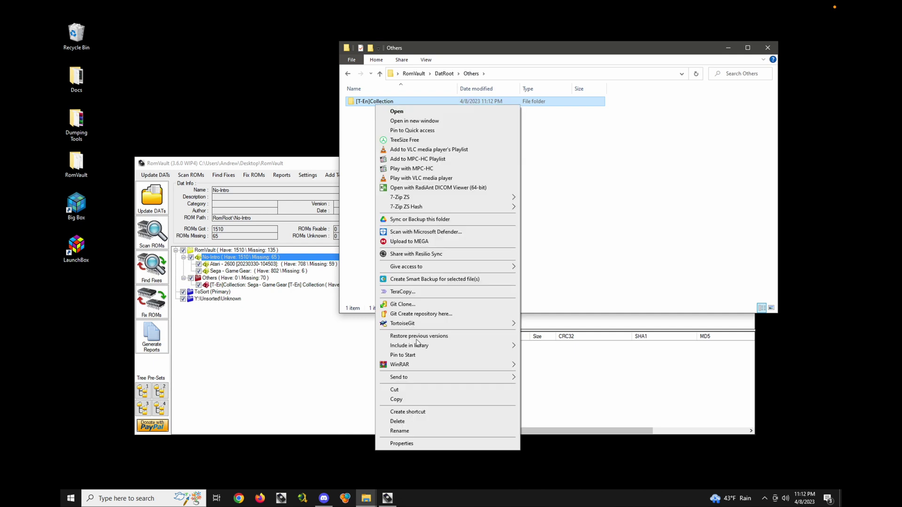
pyautogui.click(404, 432)
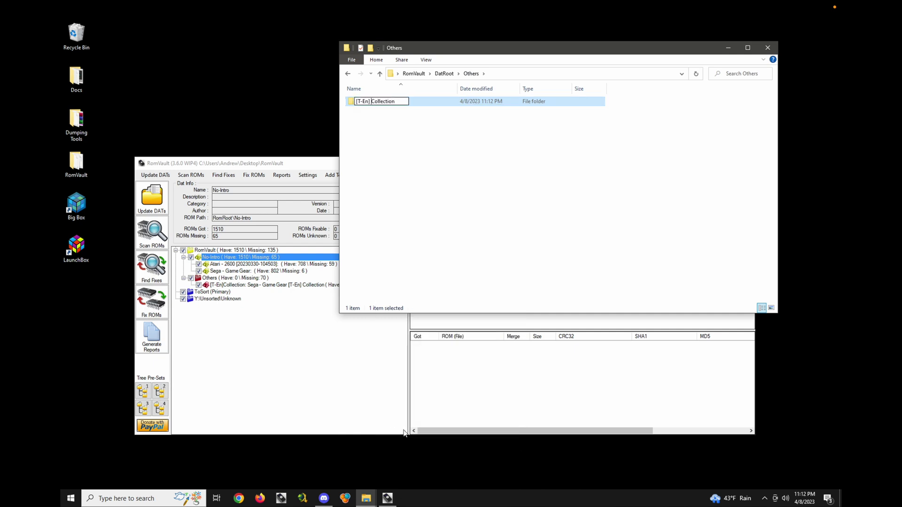
pyautogui.press('Return')
pyautogui.doubleClick(372, 102)
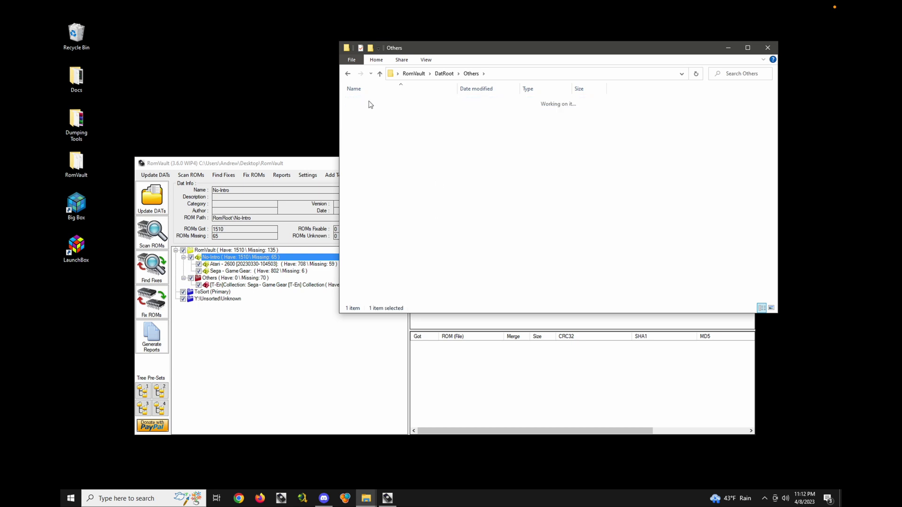
# - Create a 'Sega - Game Gear' subfolder and move the DAT and JSON files into it
pyautogui.rightClick(422, 182)
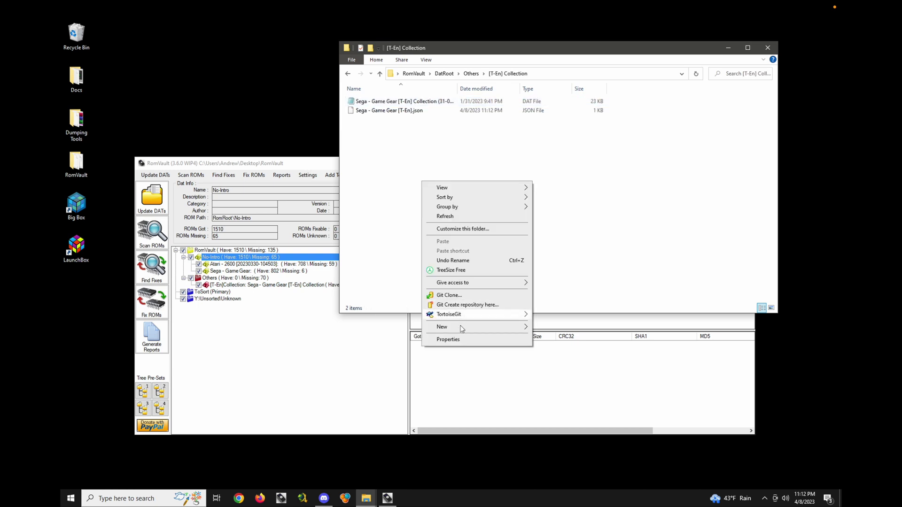
pyautogui.moveTo(458, 332)
pyautogui.click(553, 328)
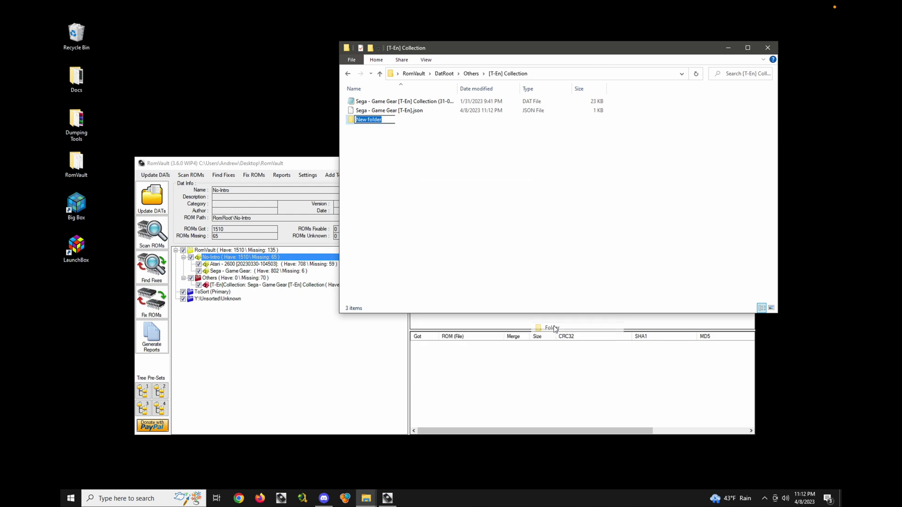
pyautogui.write('Sega ')
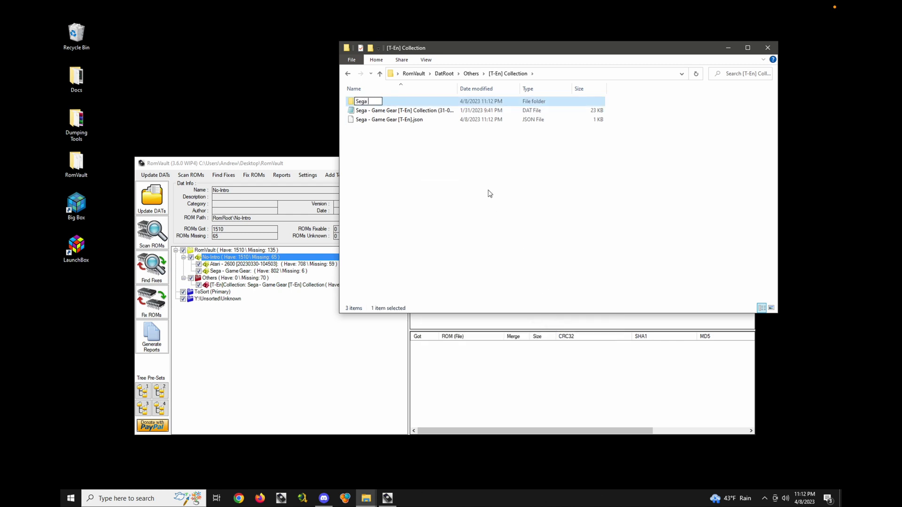
pyautogui.write('- Game Gear')
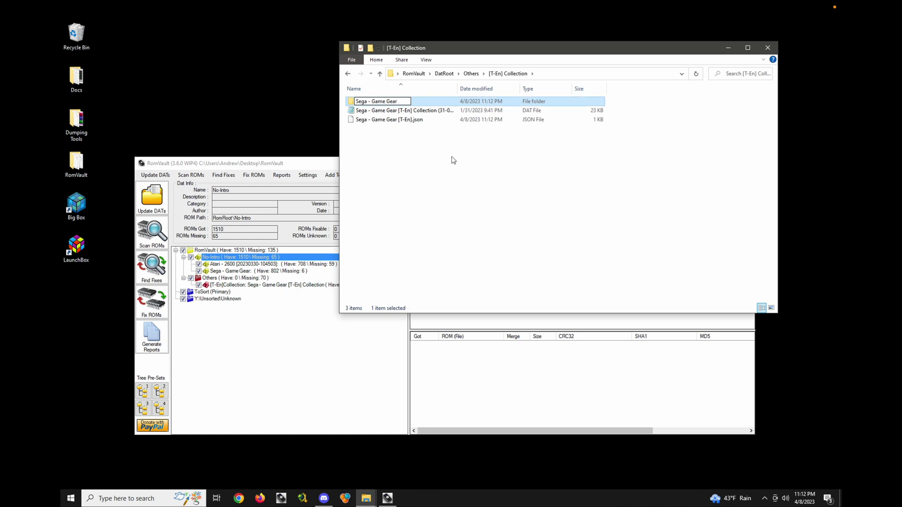
pyautogui.click(441, 138)
pyautogui.moveTo(438, 137); pyautogui.dragTo(395, 108)
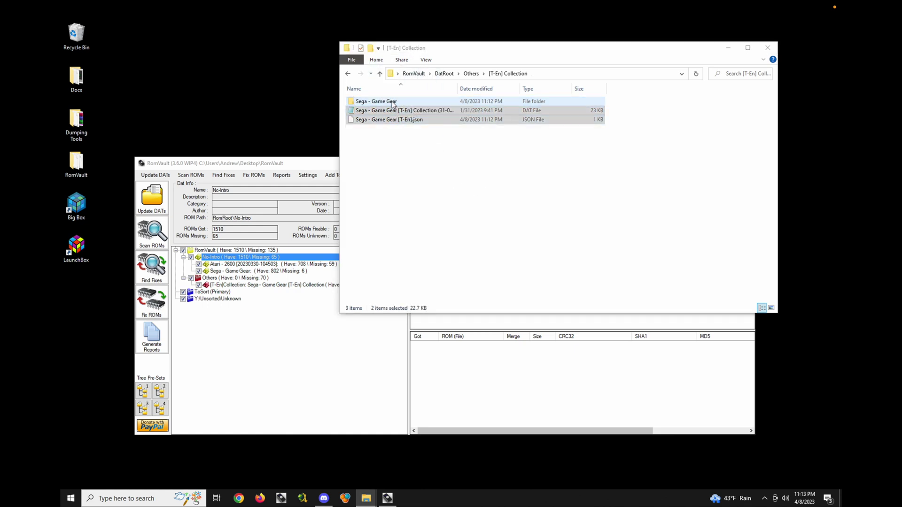
pyautogui.click(431, 129)
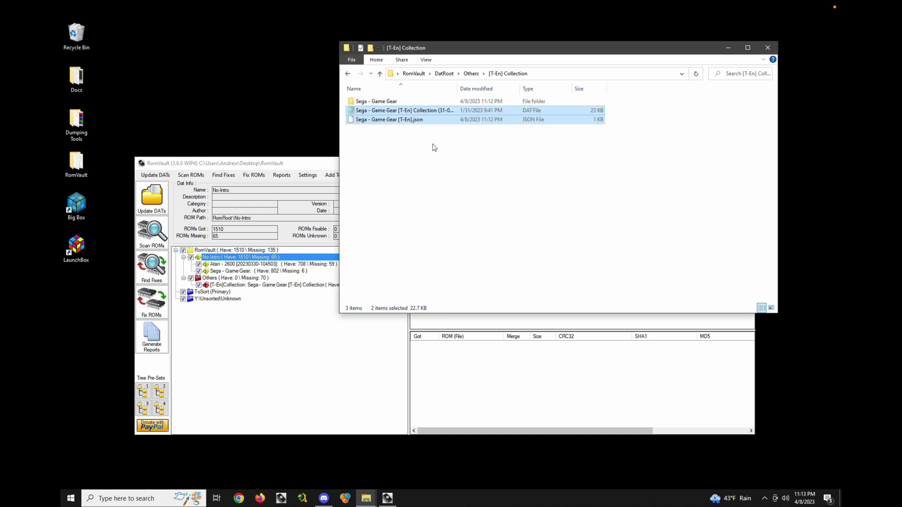
# - Move [T-En] Collection up into DatRoot and delete the empty Others folder
pyautogui.click(470, 73)
pyautogui.moveTo(383, 102); pyautogui.dragTo(446, 77)
pyautogui.click(448, 80)
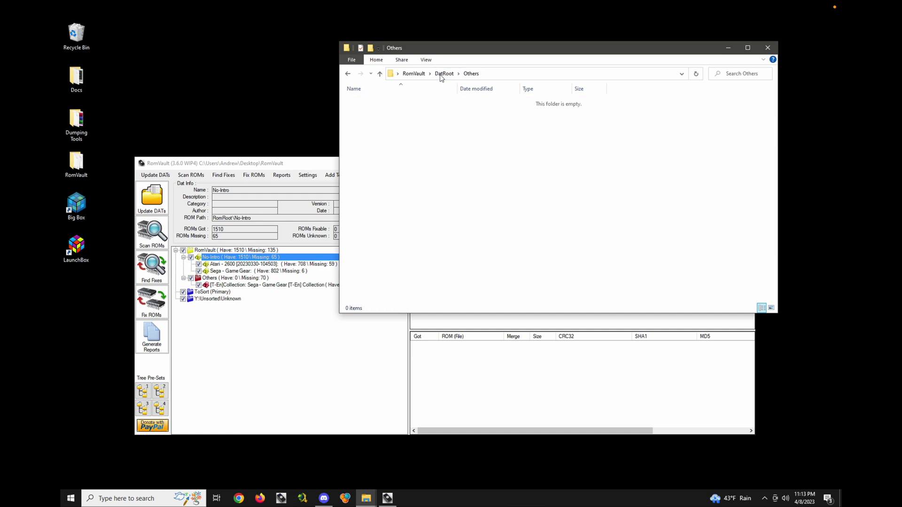
pyautogui.click(442, 75)
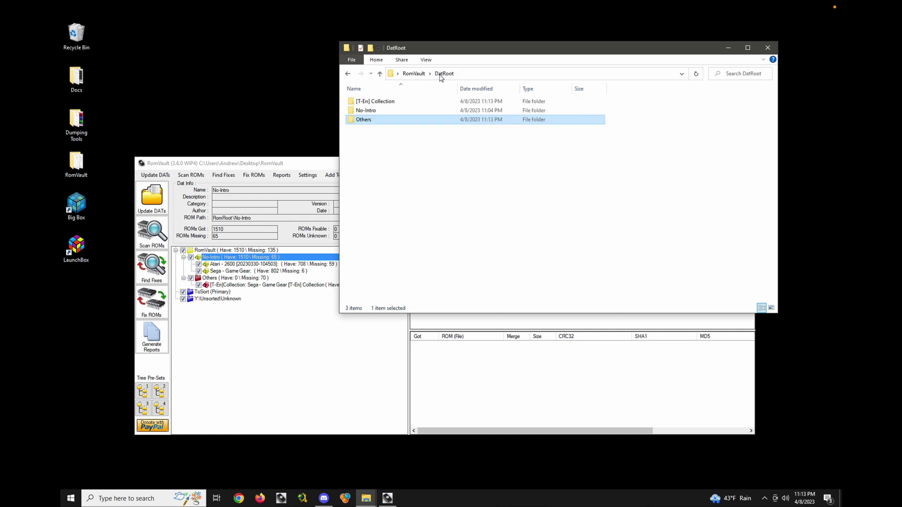
pyautogui.rightClick(367, 121)
pyautogui.click(389, 437)
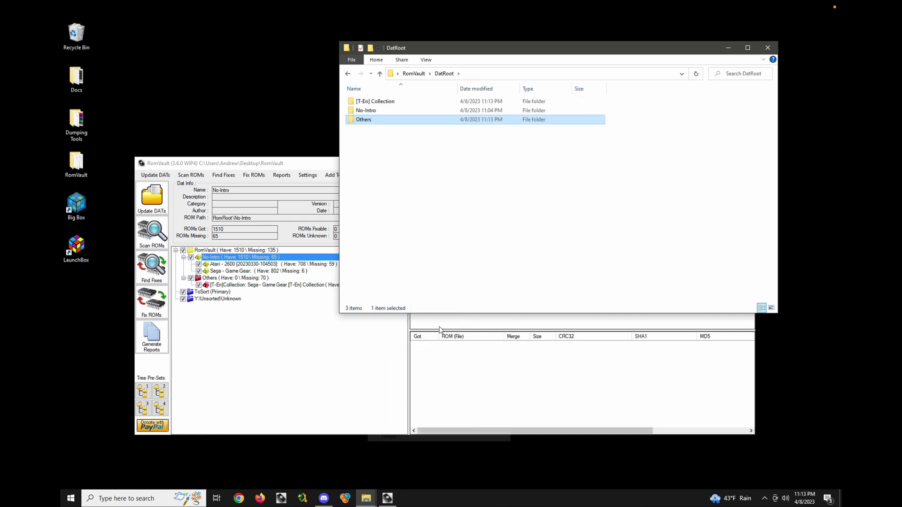
pyautogui.click(301, 166)
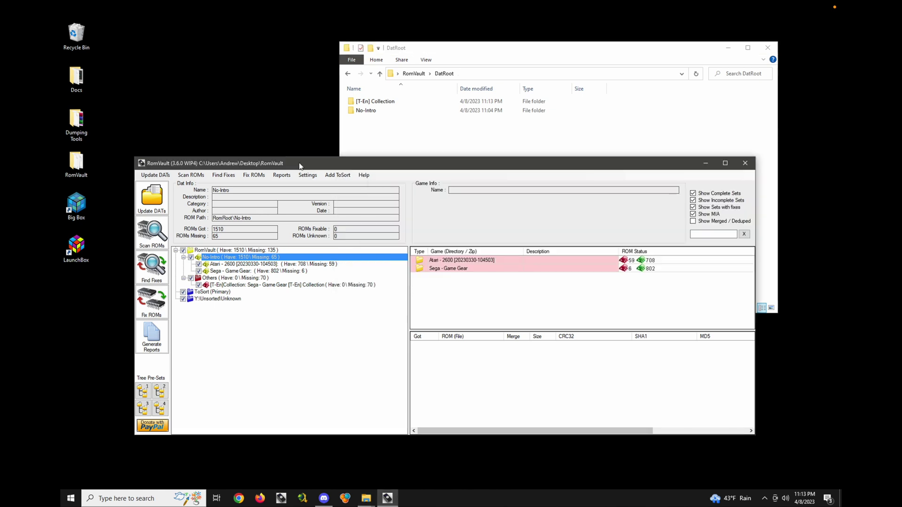
# - Update DATs, find fixes, and fix the 70 Game Gear ROMs under [T-En] Collection
pyautogui.click(150, 207)
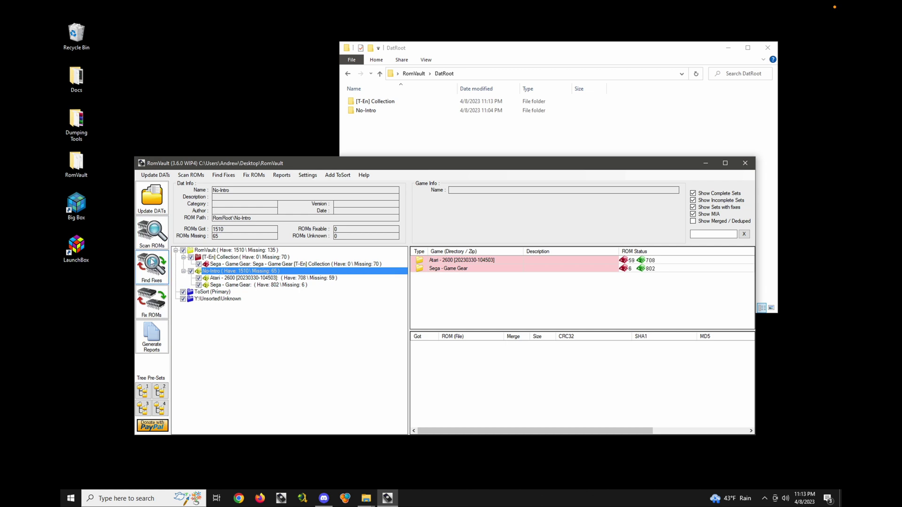
pyautogui.click(150, 275)
pyautogui.click(216, 258)
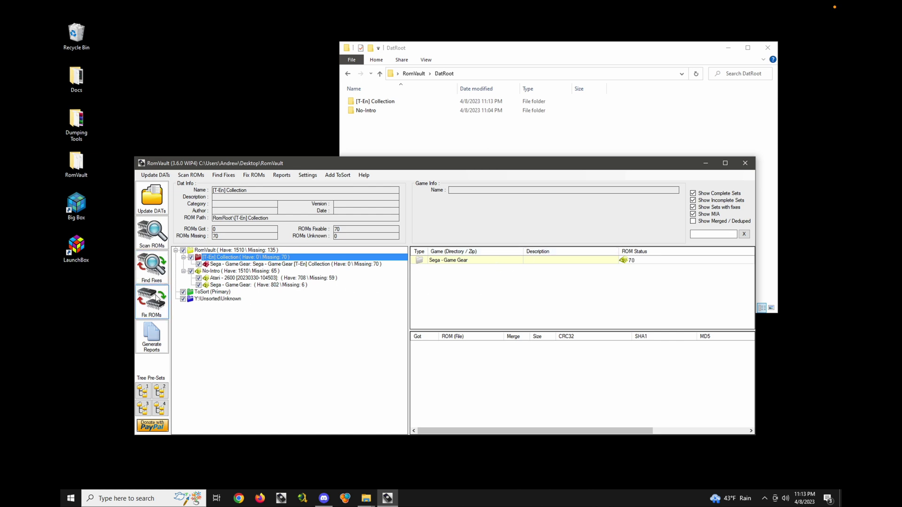
pyautogui.click(151, 310)
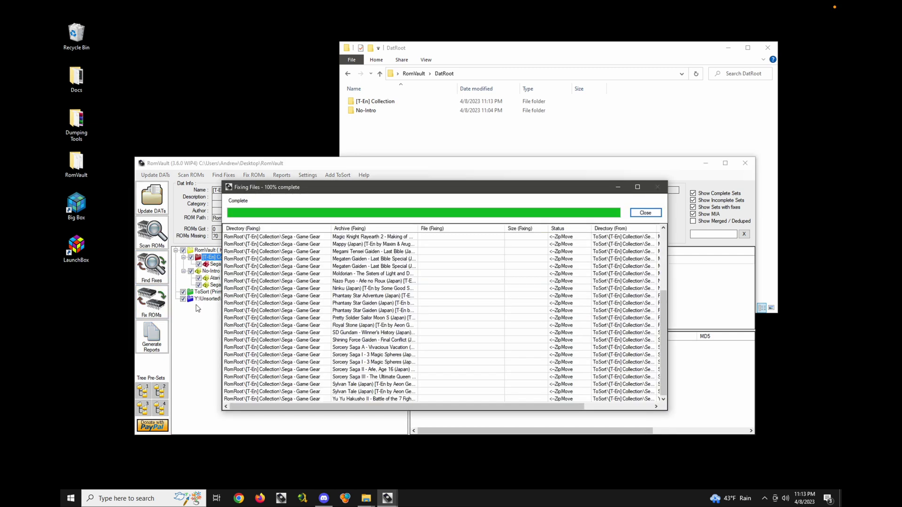
# - Close the fix report, check both Sega - Game Gear sets, and return to the DatRoot window
pyautogui.click(646, 213)
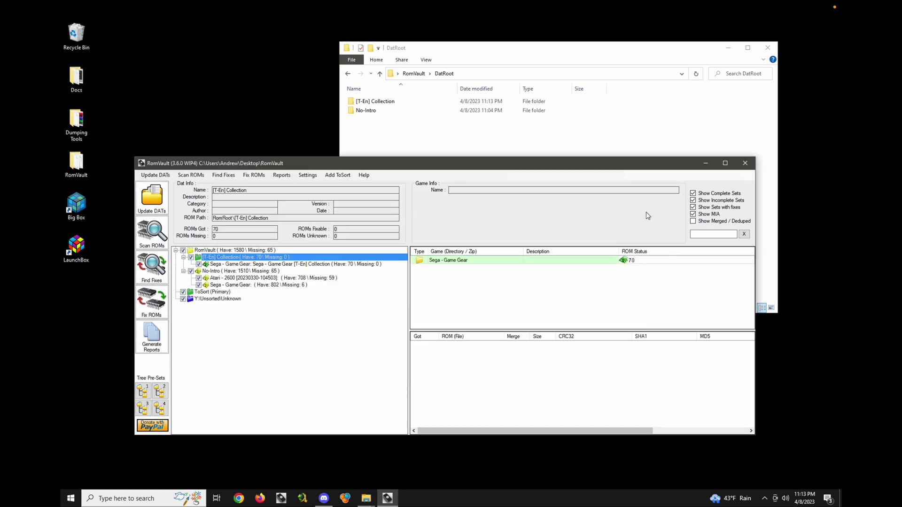
pyautogui.click(232, 285)
pyautogui.click(238, 265)
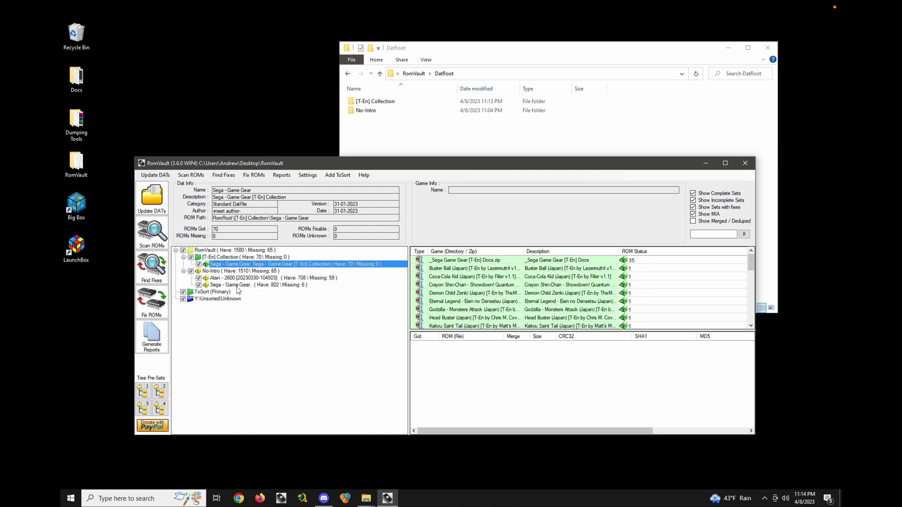
pyautogui.click(237, 285)
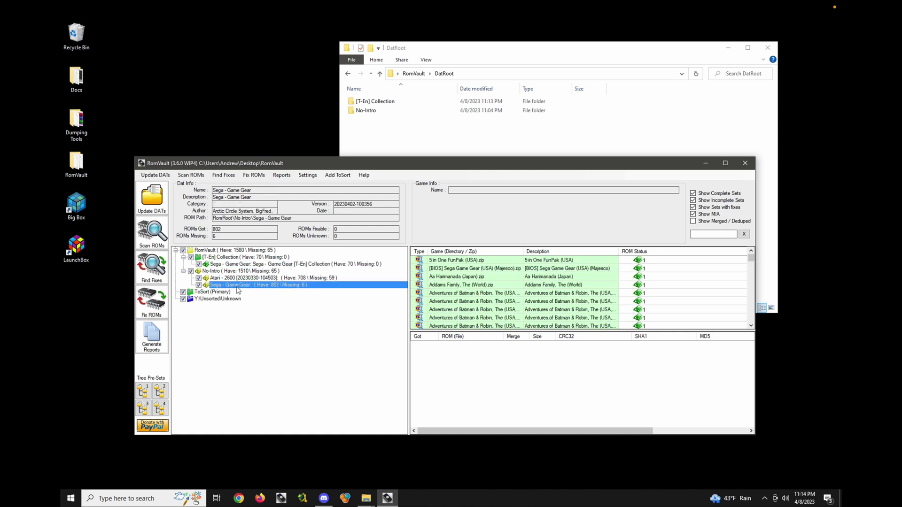
pyautogui.click(418, 128)
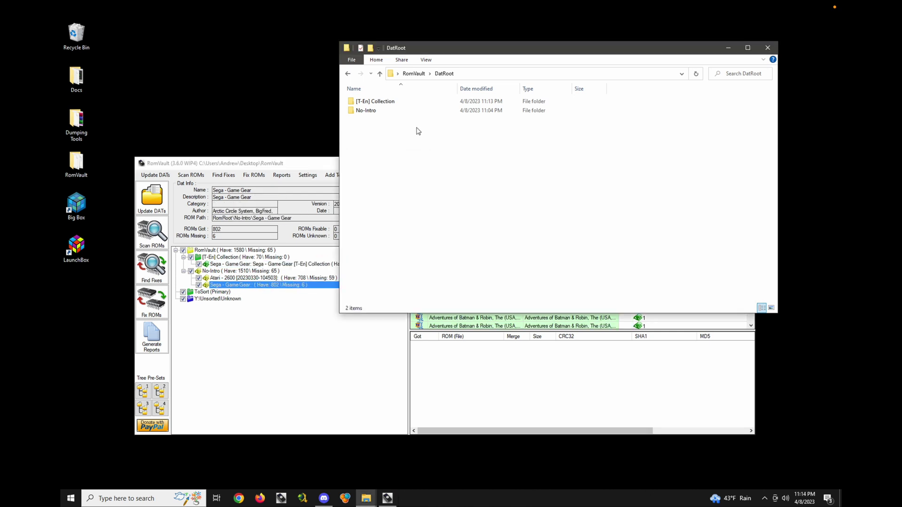
pyautogui.click(300, 166)
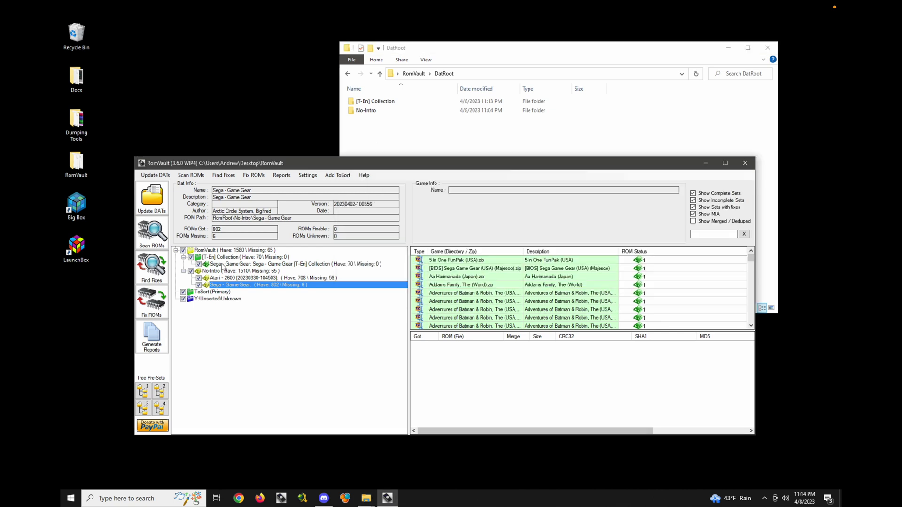
pyautogui.click(408, 135)
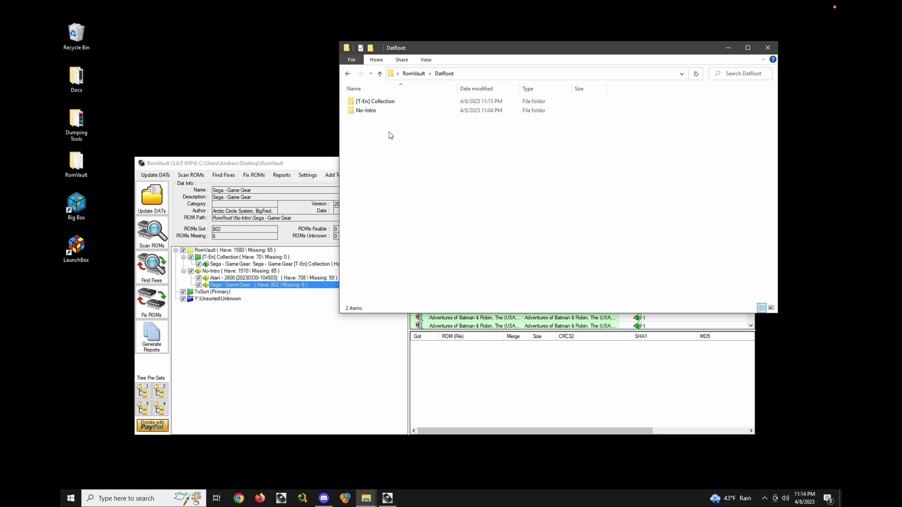
# - Create a new folder named 'Launchbox' in DatRoot
pyautogui.rightClick(392, 141)
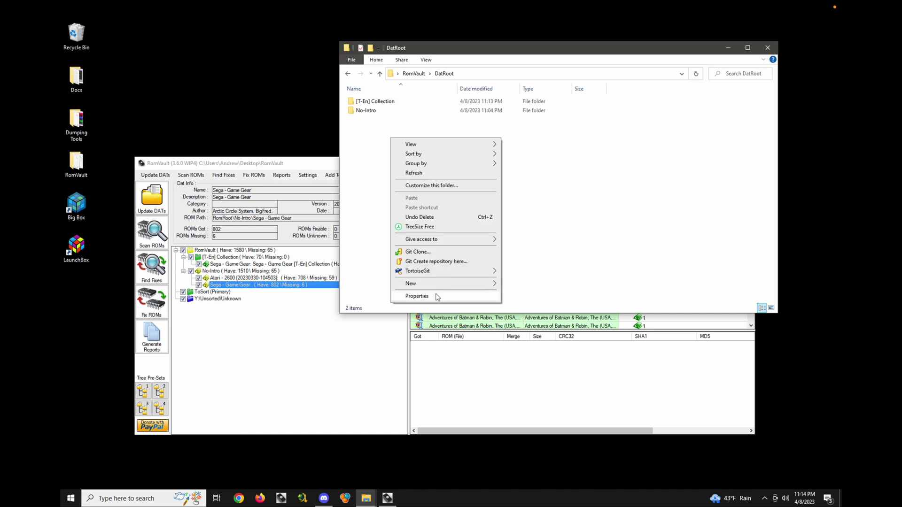
pyautogui.moveTo(441, 284)
pyautogui.click(548, 288)
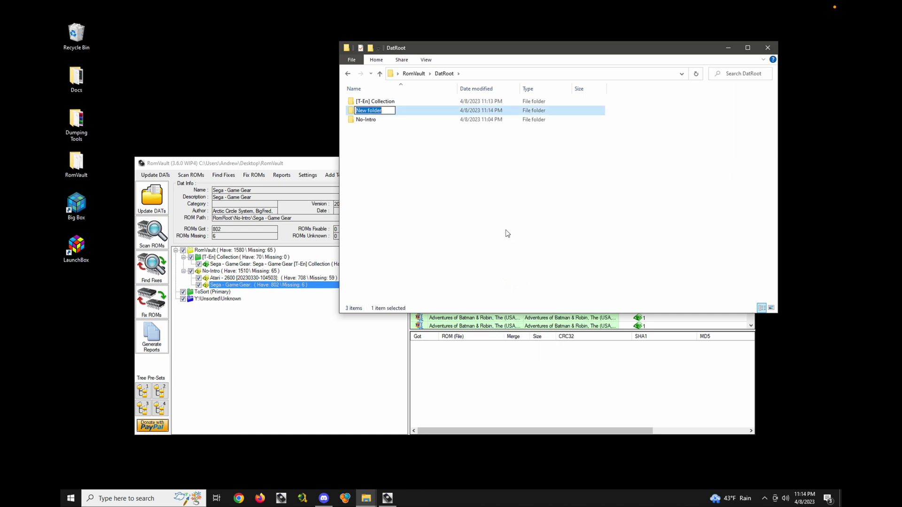
pyautogui.write('Launchbox')
pyautogui.press('Return')
pyautogui.click(404, 153)
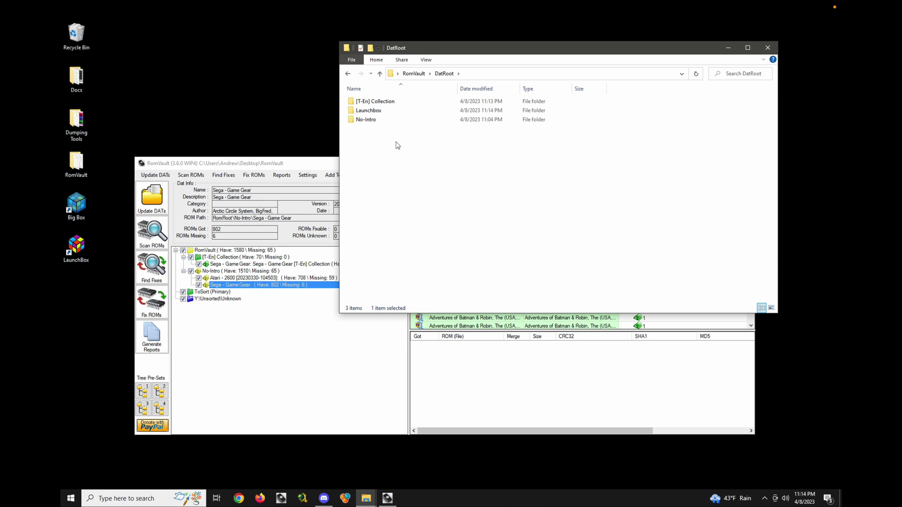
# - Inside Launchbox, create a 'Sega - Game Gear' subfolder and return to DatRoot
pyautogui.doubleClick(369, 112)
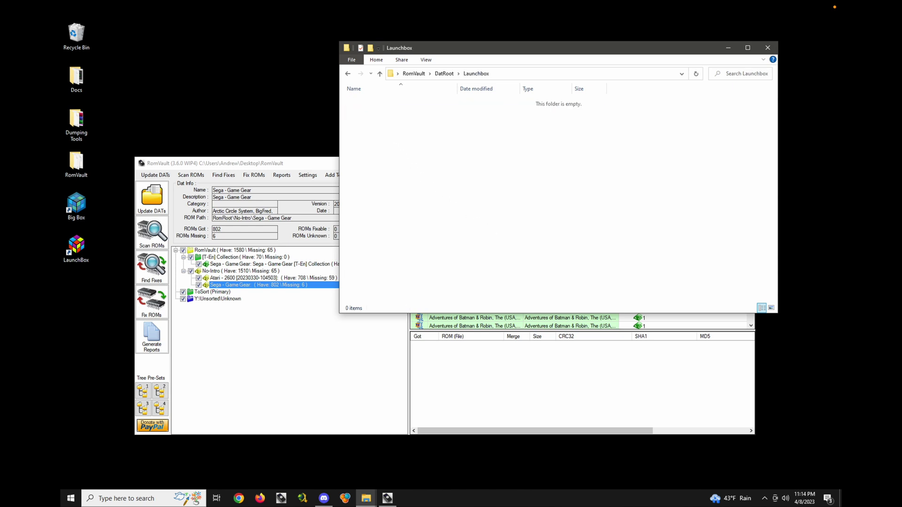
pyautogui.rightClick(427, 164)
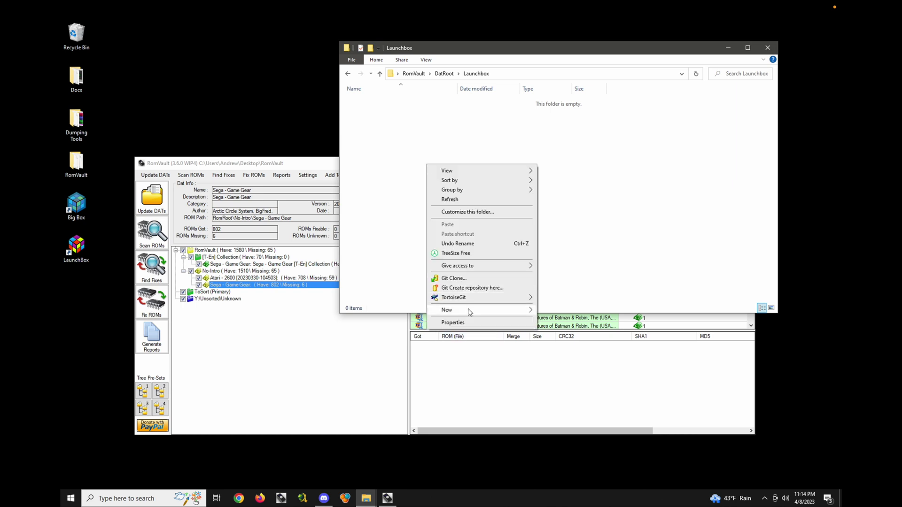
pyautogui.moveTo(470, 312)
pyautogui.click(557, 310)
pyautogui.write('S')
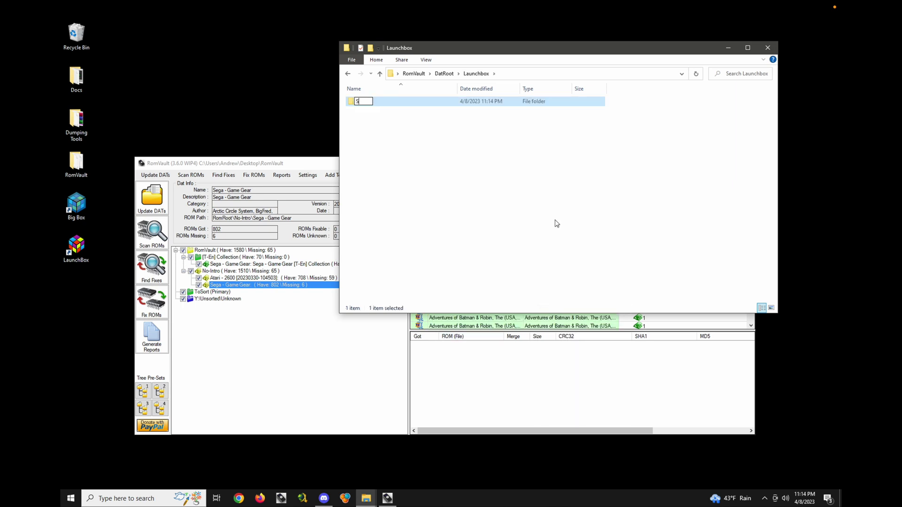
pyautogui.write('ega - Game Gear')
pyautogui.click(444, 74)
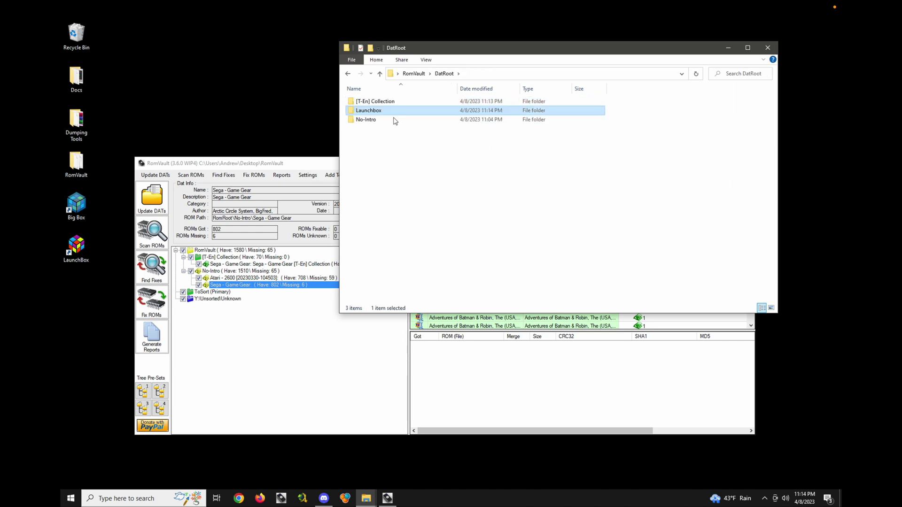
# - Move the [T-En] Collection's Sega - Game Gear folder into Launchbox, confirming the TeraCopy move
pyautogui.doubleClick(373, 102)
pyautogui.click(389, 103)
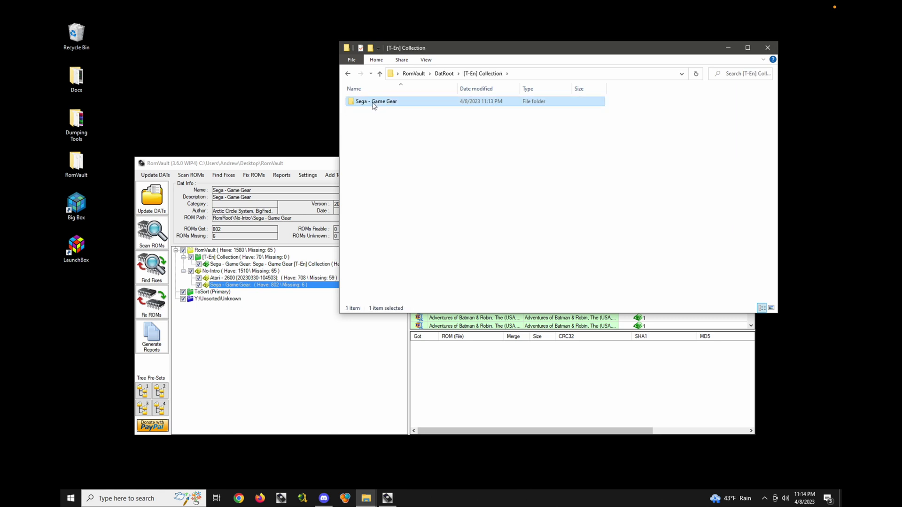
pyautogui.click(444, 73)
pyautogui.click(384, 111)
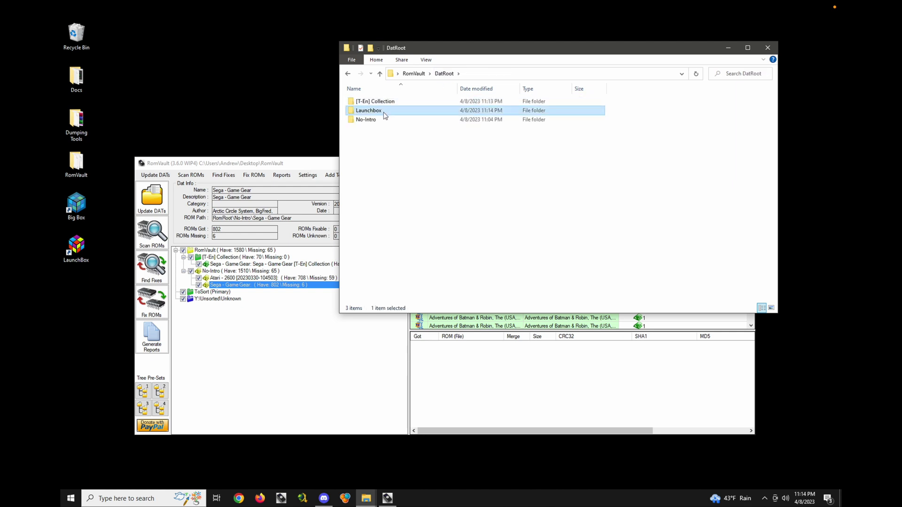
pyautogui.doubleClick(384, 112)
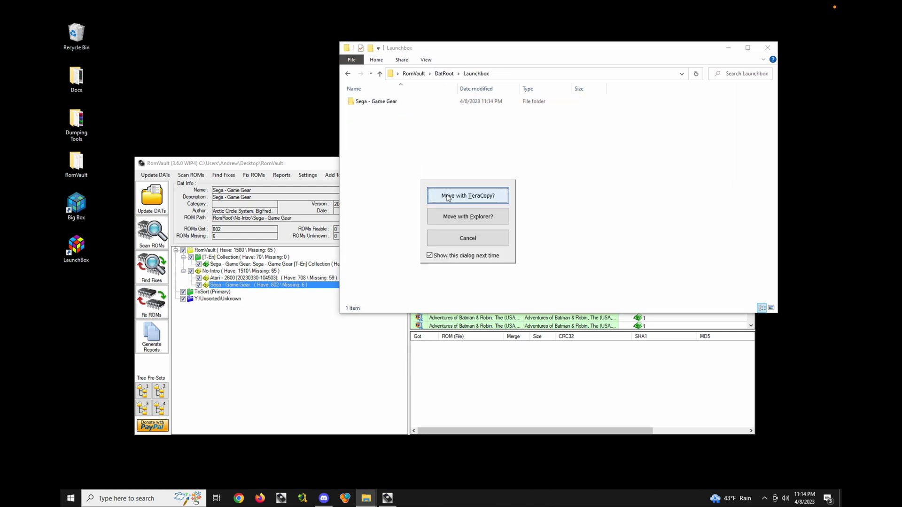
pyautogui.click(449, 196)
# - Move both No-Intro Sega - Game Gear files into Launchbox\Sega - Game Gear
pyautogui.click(445, 73)
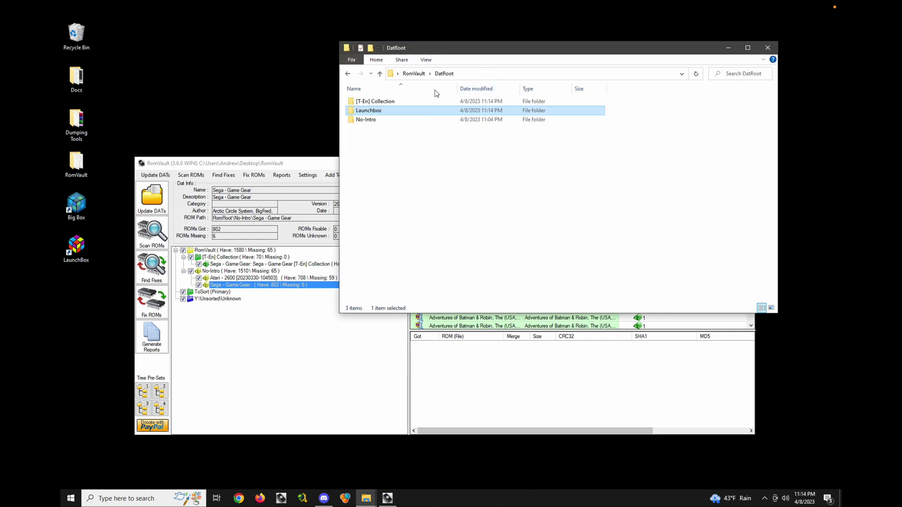
pyautogui.doubleClick(383, 120)
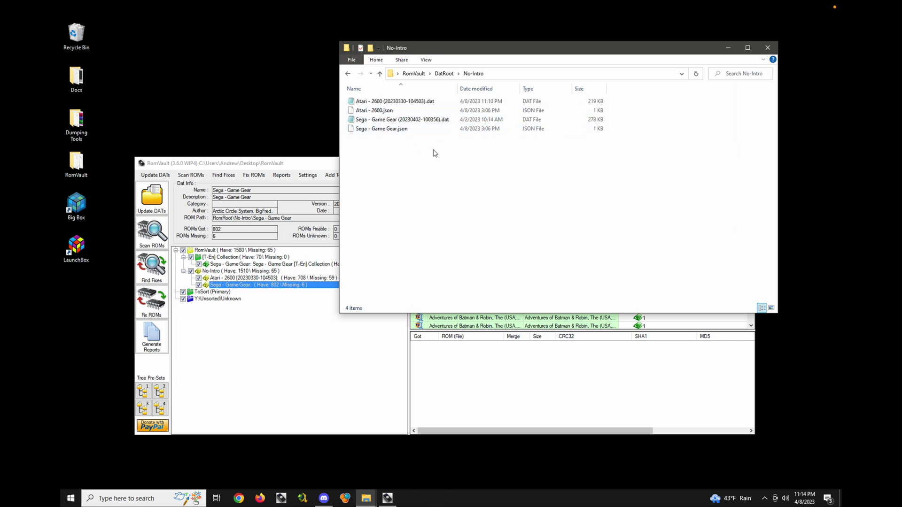
pyautogui.moveTo(436, 149); pyautogui.dragTo(381, 122)
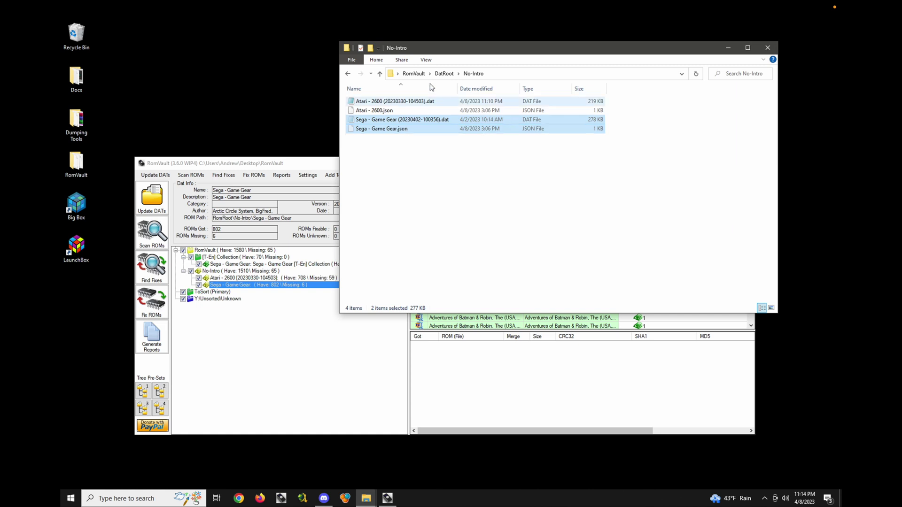
pyautogui.click(445, 73)
pyautogui.doubleClick(368, 110)
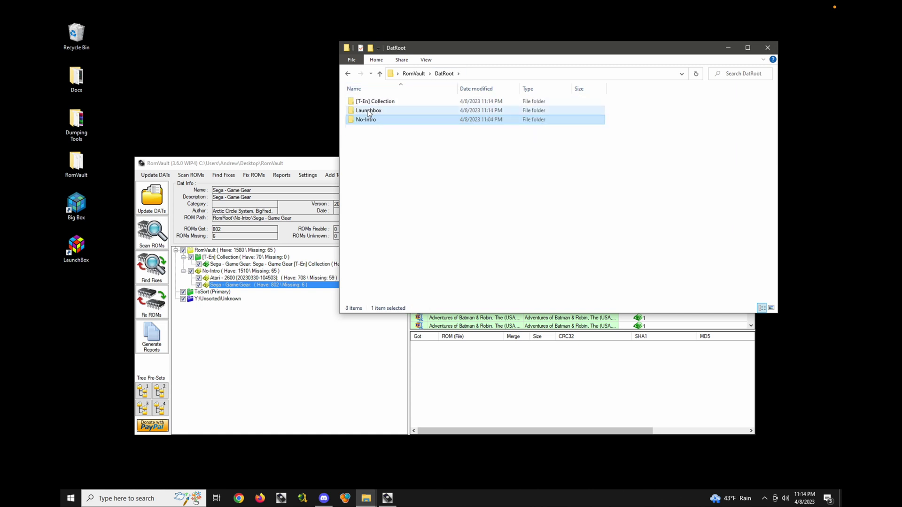
pyautogui.doubleClick(383, 105)
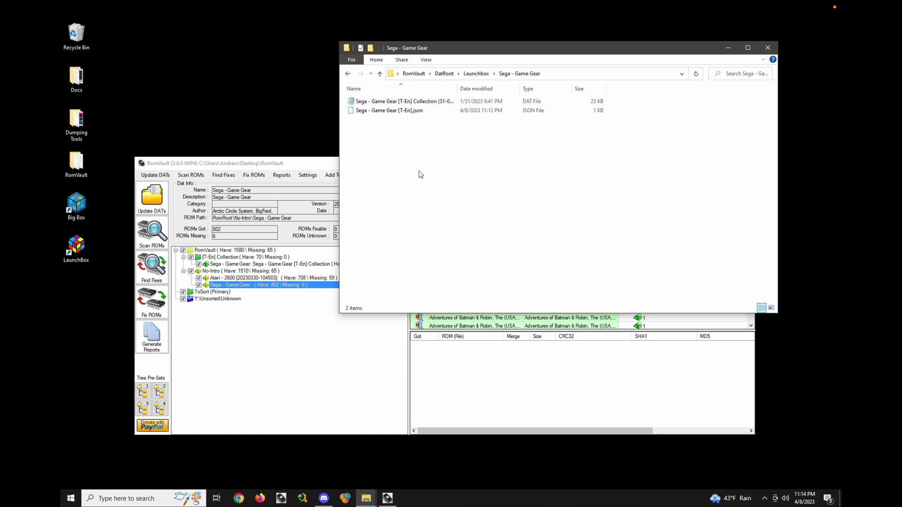
pyautogui.hotkey('ctrl', 'v')
pyautogui.click(437, 179)
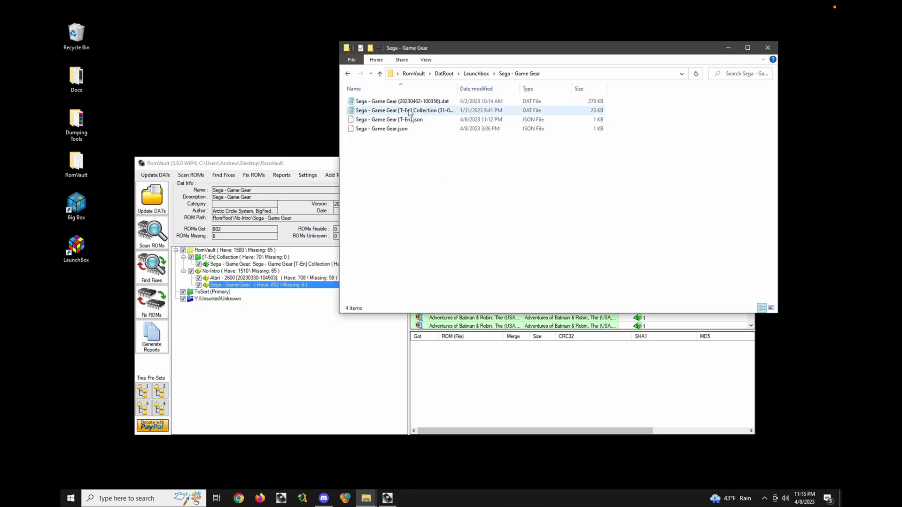
# - Go back to DatRoot and delete the [T-En] Collection folder
pyautogui.click(473, 74)
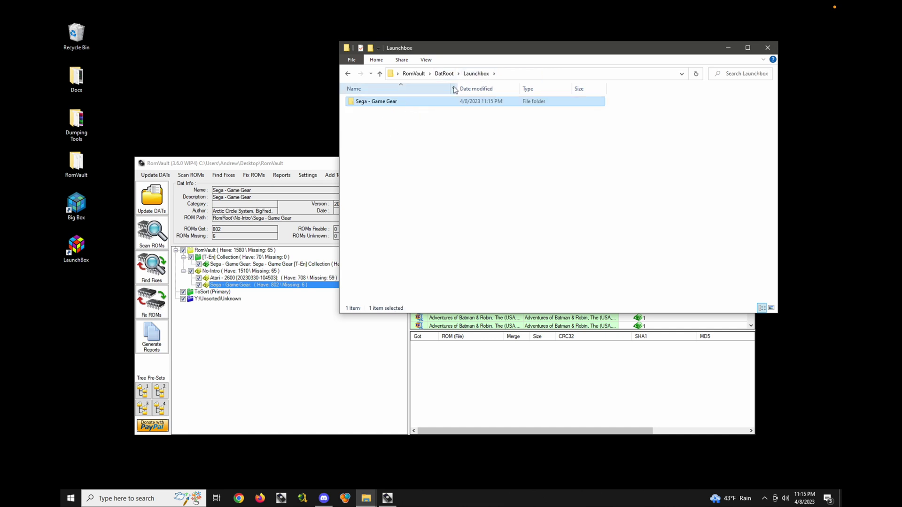
pyautogui.click(444, 74)
pyautogui.rightClick(378, 102)
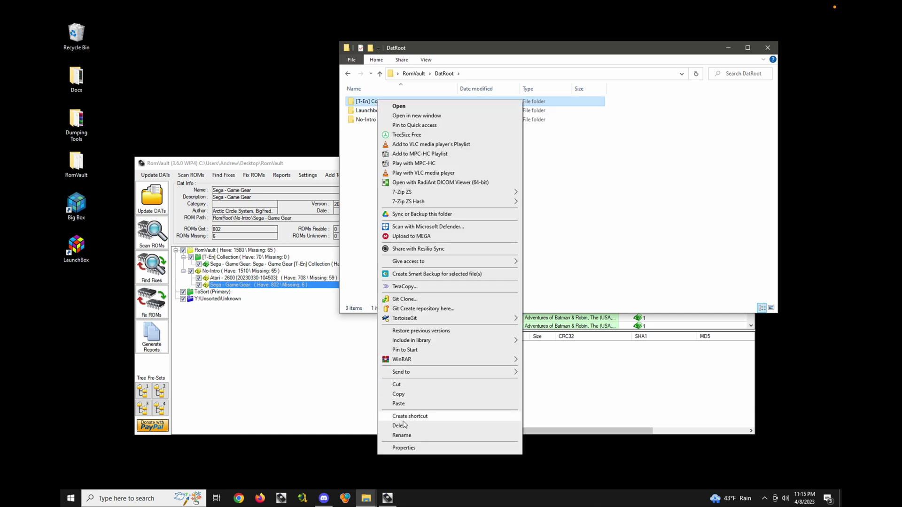
pyautogui.click(399, 426)
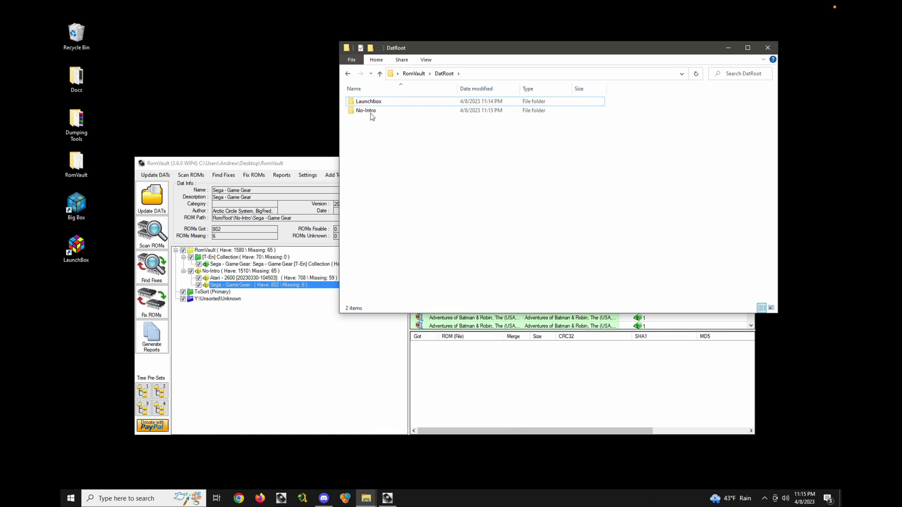
# - Reload the DATs and select the Sega - Game Gear [T-En] Collection under Launchbox (878 missing)
pyautogui.click(277, 164)
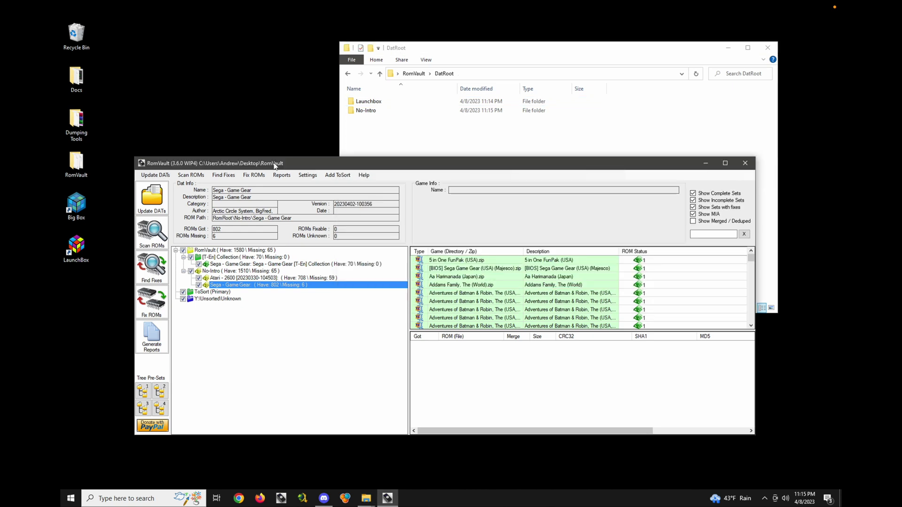
pyautogui.click(151, 210)
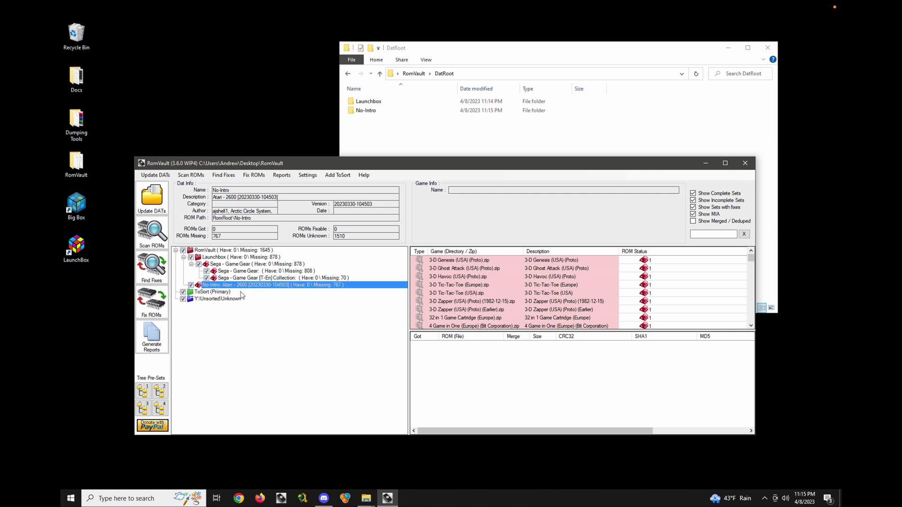
pyautogui.click(229, 278)
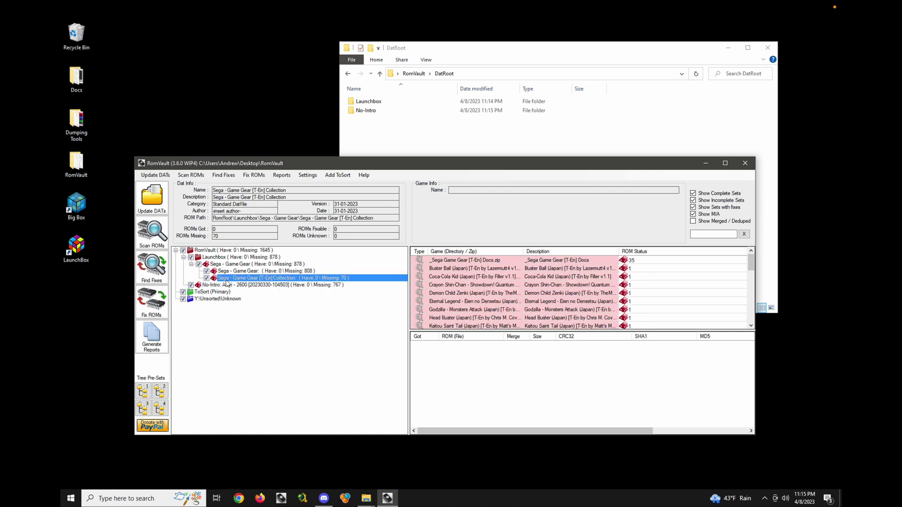
# - Create an 'Atari - 2600' folder in No-Intro and move the Atari DAT and JSON into it
pyautogui.click(438, 141)
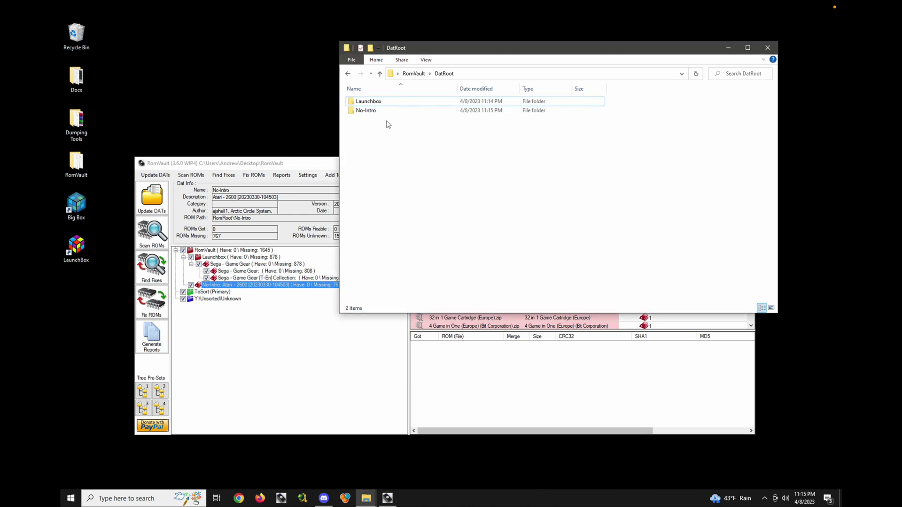
pyautogui.doubleClick(375, 113)
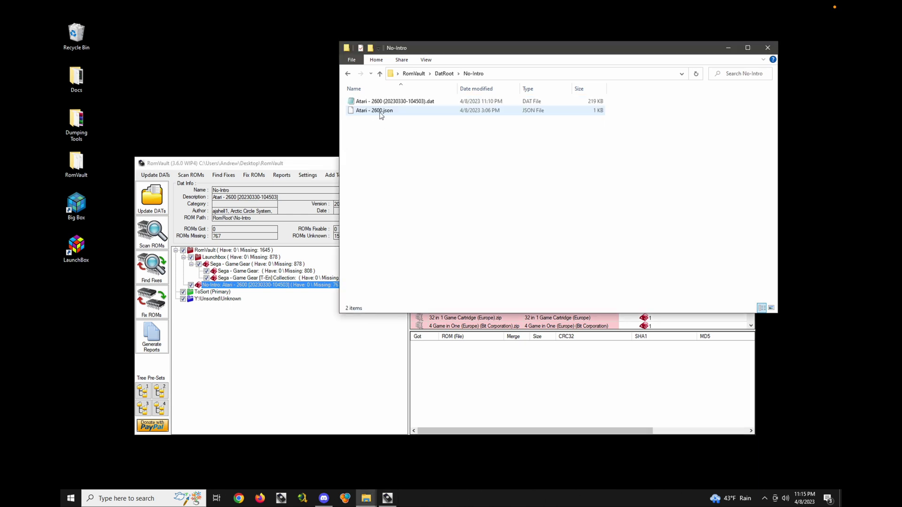
pyautogui.rightClick(397, 155)
pyautogui.moveTo(459, 298)
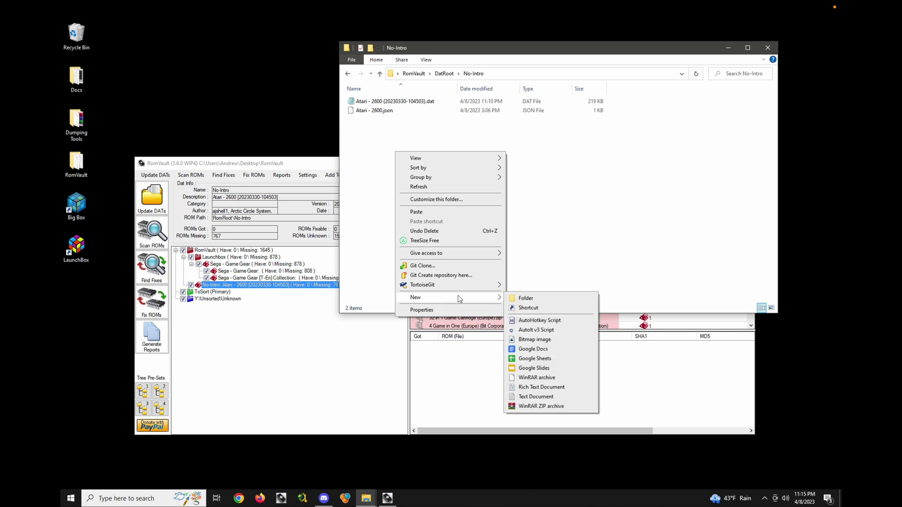
pyautogui.click(535, 298)
pyautogui.write('A')
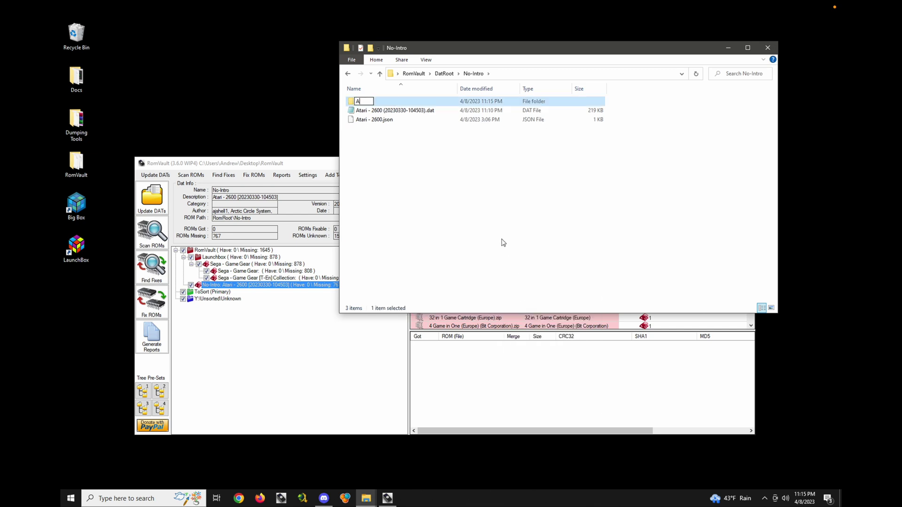
pyautogui.write('tari - 2600')
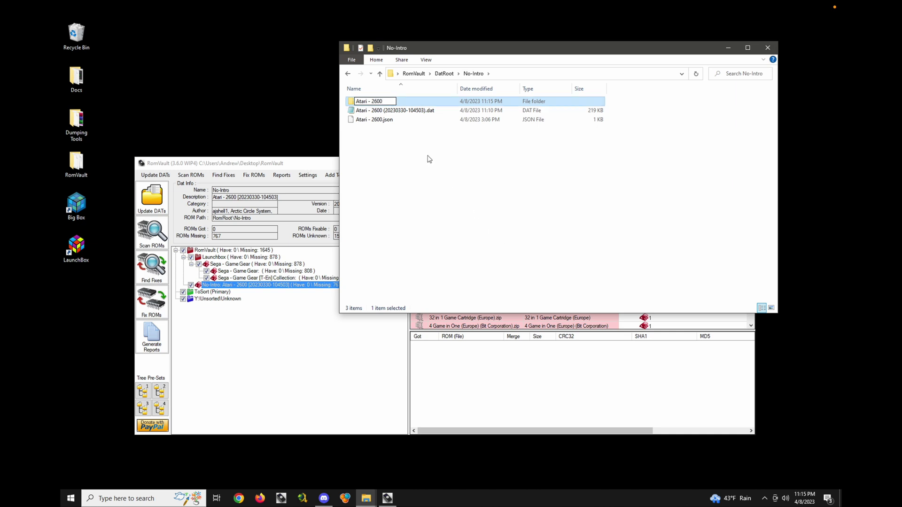
pyautogui.moveTo(429, 159); pyautogui.dragTo(379, 102)
pyautogui.click(397, 109)
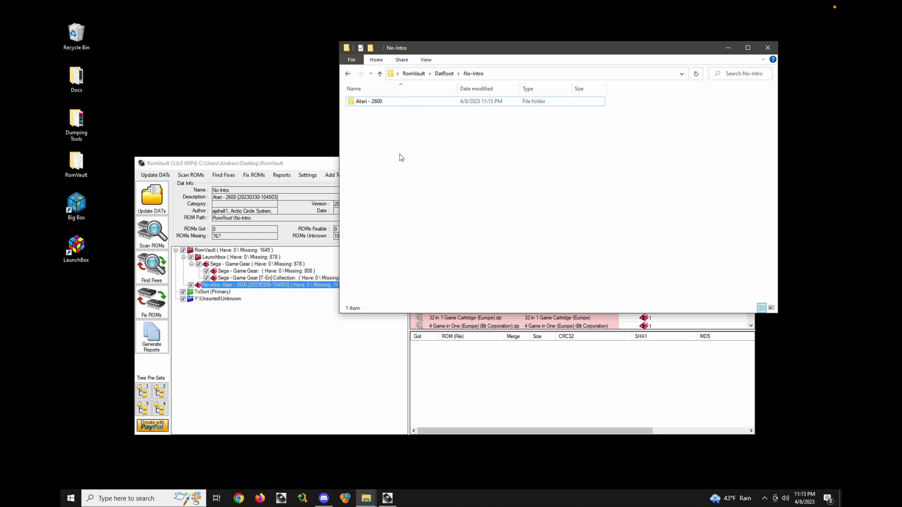
# - Reload RomVault's DATs and inspect the new Atari - 2600 DAT, showing 767 missing
pyautogui.click(296, 164)
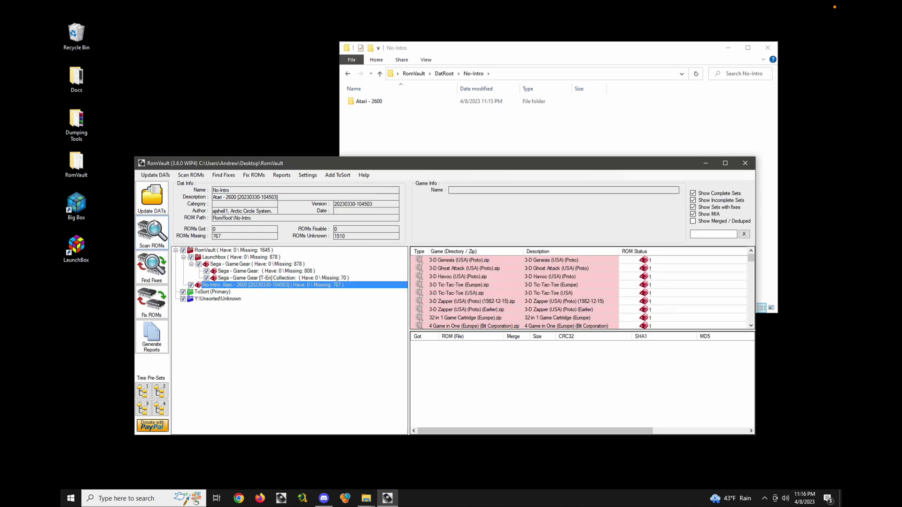
pyautogui.click(151, 198)
pyautogui.click(235, 292)
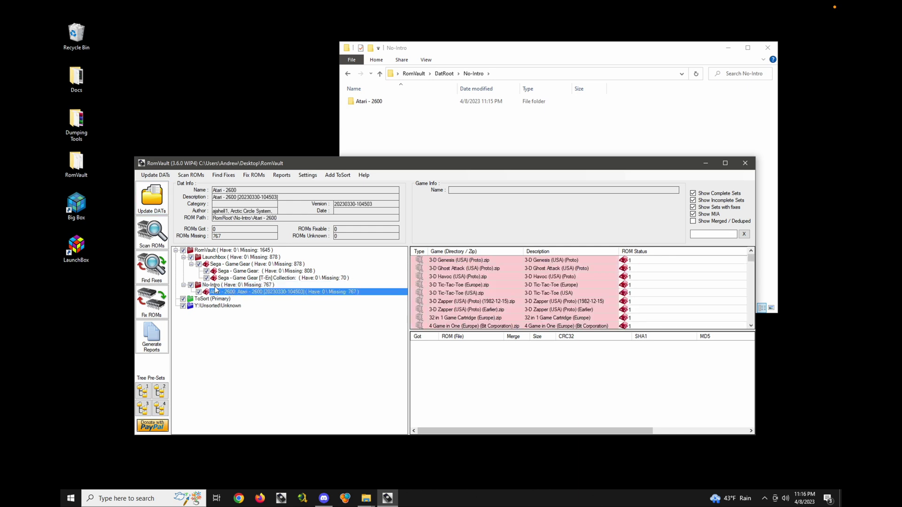
# - Turn on 'Don't auto add DAT directories' for the Launchbox Sega - Game Gear directory rule
pyautogui.click(230, 265)
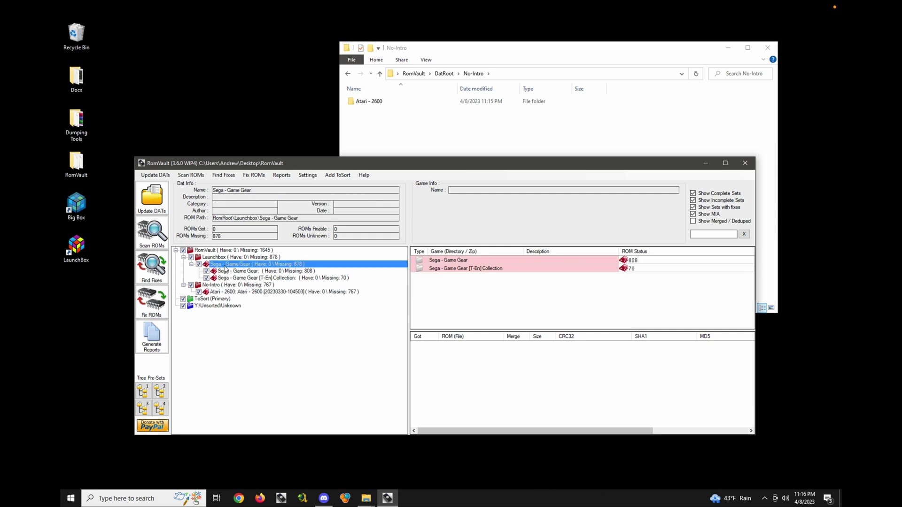
pyautogui.rightClick(226, 269)
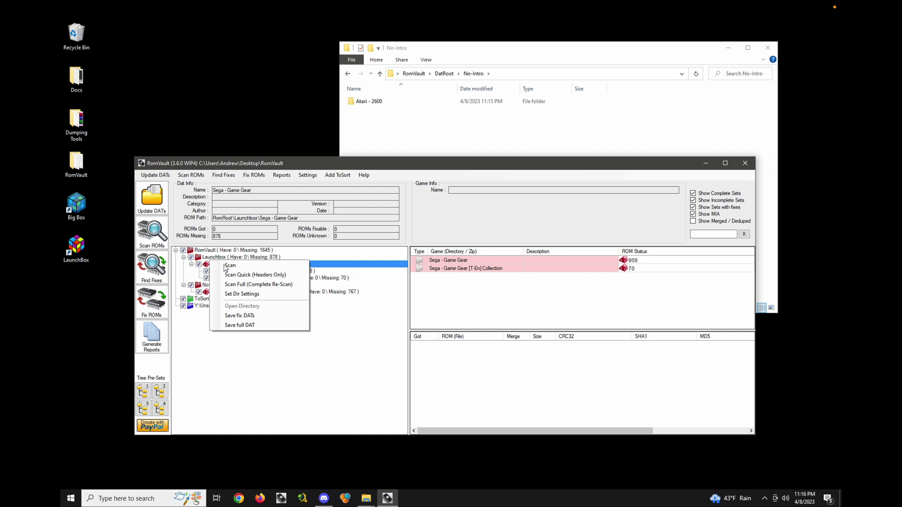
pyautogui.click(240, 296)
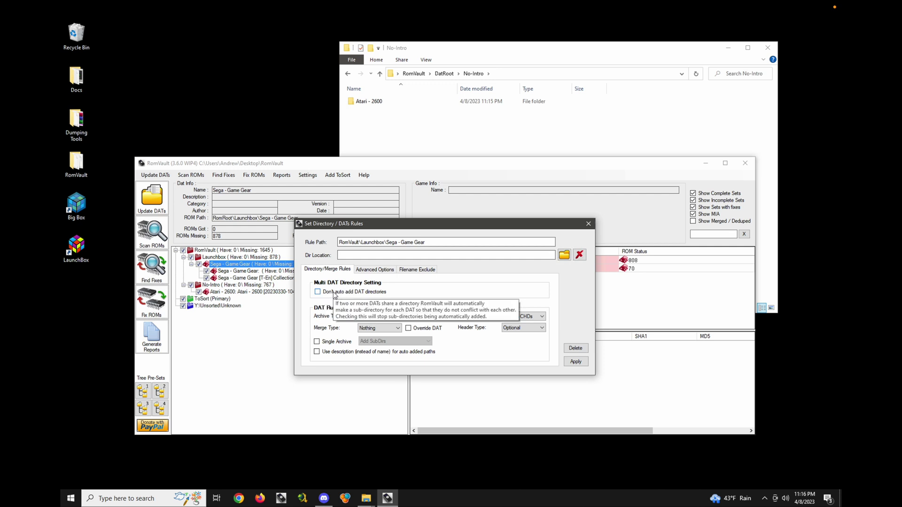
pyautogui.click(576, 361)
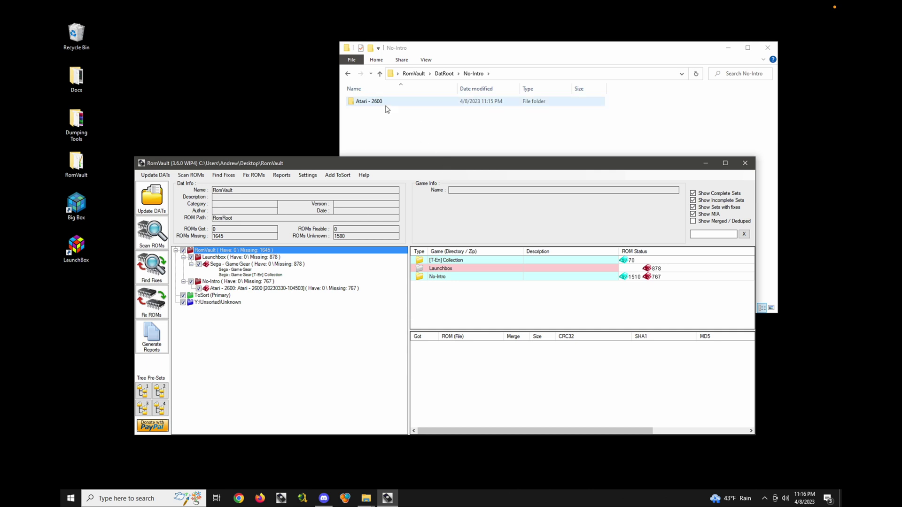
# - Browse to DatRoot\Launchbox\Sega - Game Gear to view both Game Gear DATs and JSONs
pyautogui.click(441, 75)
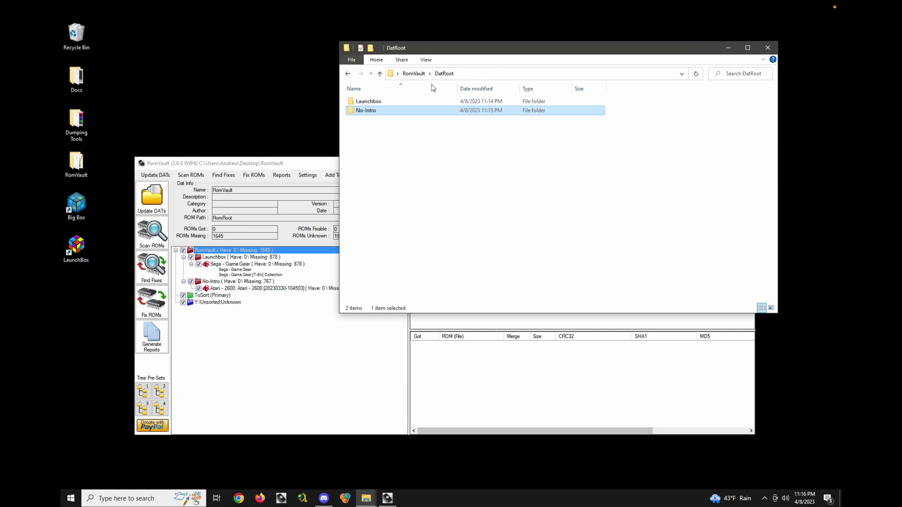
pyautogui.doubleClick(391, 101)
pyautogui.doubleClick(391, 102)
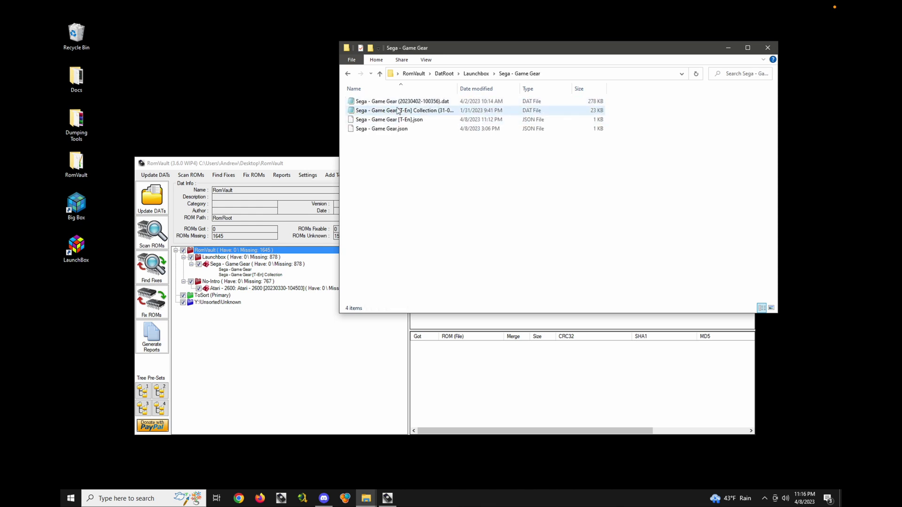
pyautogui.click(292, 175)
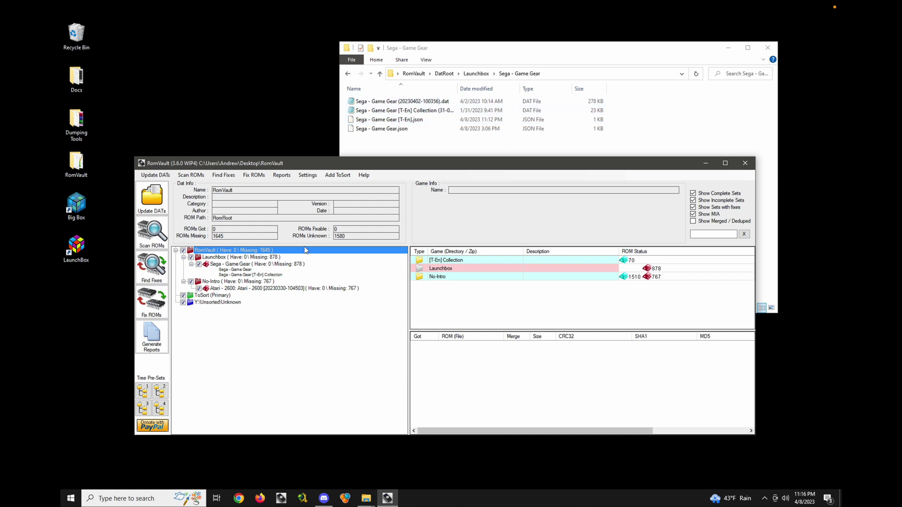
# - Find fixes and fix ROMs, reviewing the Fixing Files list's source paths before closing it
pyautogui.click(156, 273)
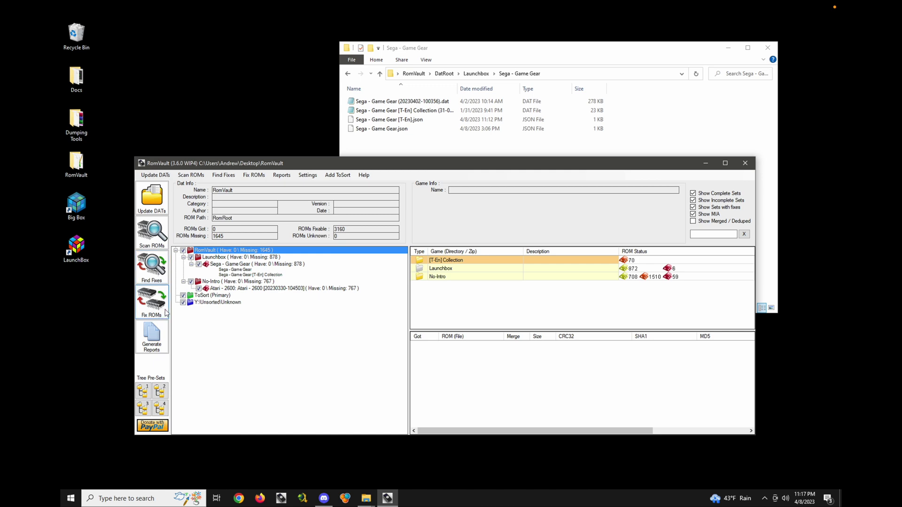
pyautogui.click(152, 305)
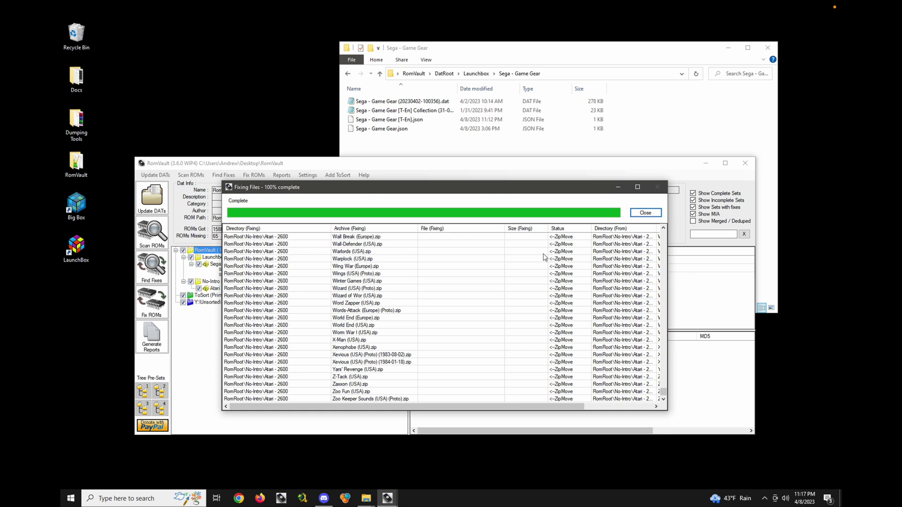
pyautogui.moveTo(668, 258); pyautogui.dragTo(758, 256)
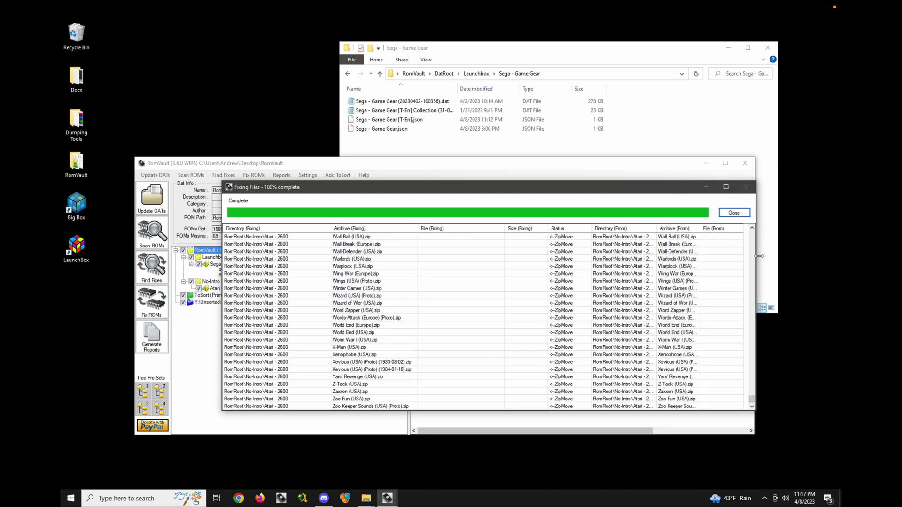
pyautogui.moveTo(506, 229); pyautogui.dragTo(456, 229)
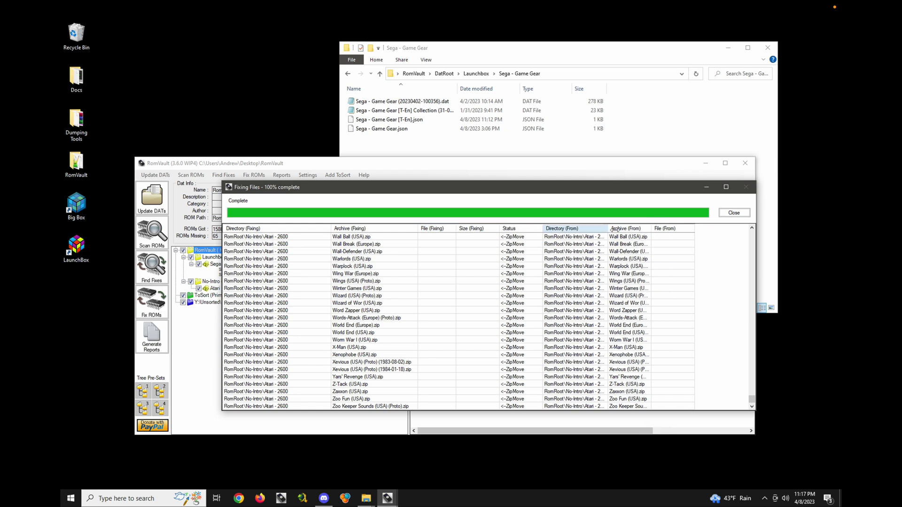
pyautogui.moveTo(614, 230); pyautogui.dragTo(661, 230)
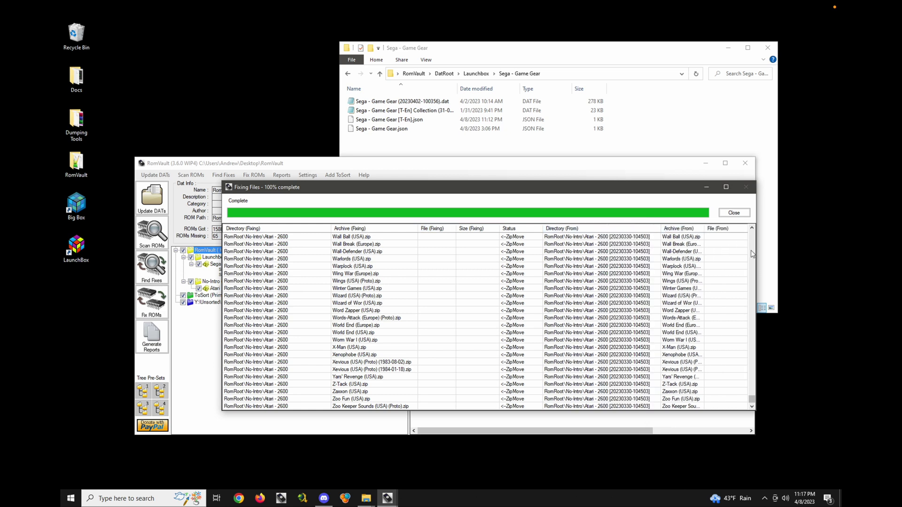
pyautogui.scroll(6, 710, 320)
pyautogui.scroll(2, 710, 320)
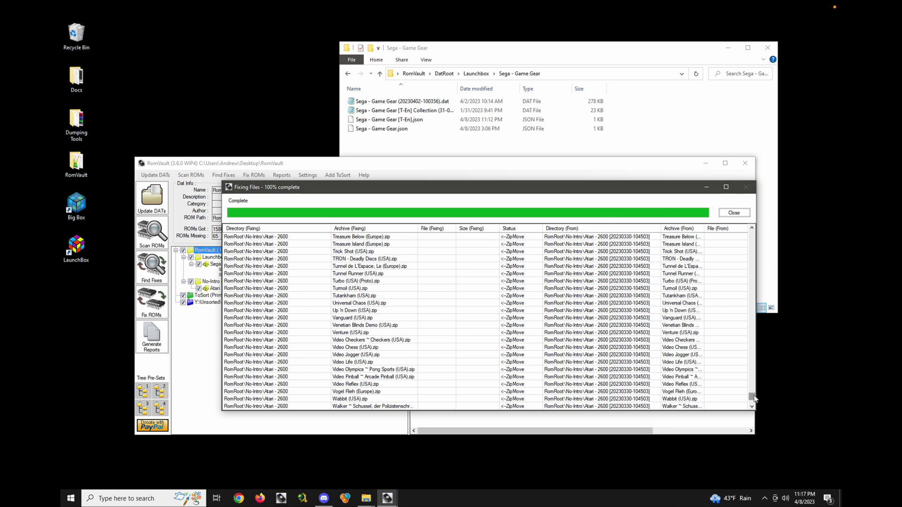
pyautogui.moveTo(754, 398); pyautogui.dragTo(746, 313)
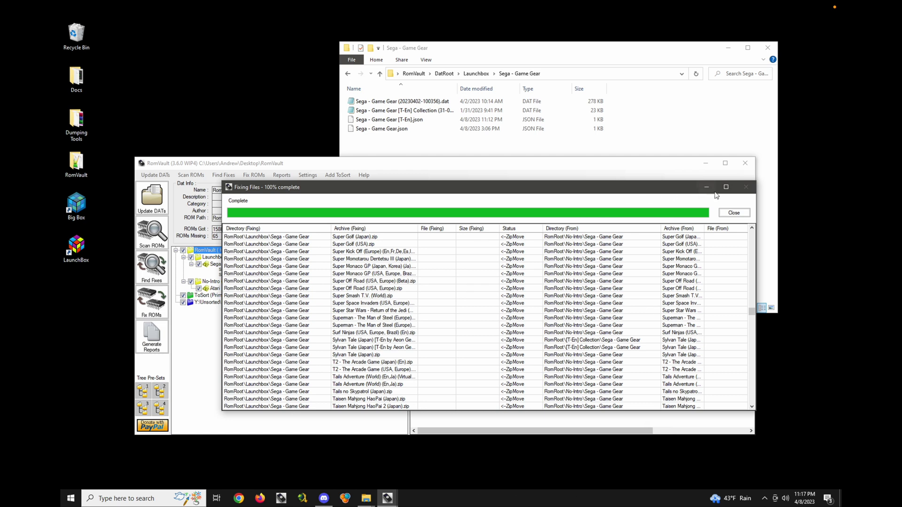
pyautogui.click(733, 213)
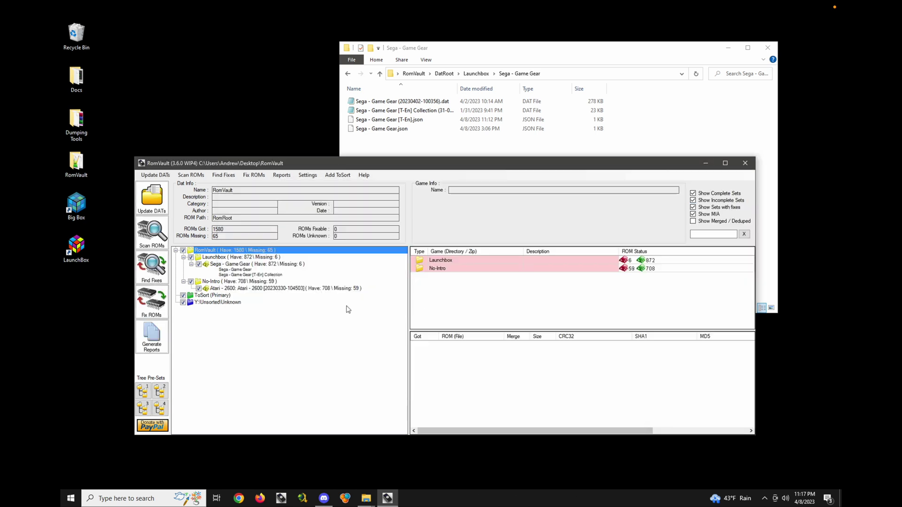
# - Collapse the Sega - Game Gear, Launchbox and No-Intro nodes in the DAT tree
pyautogui.click(192, 265)
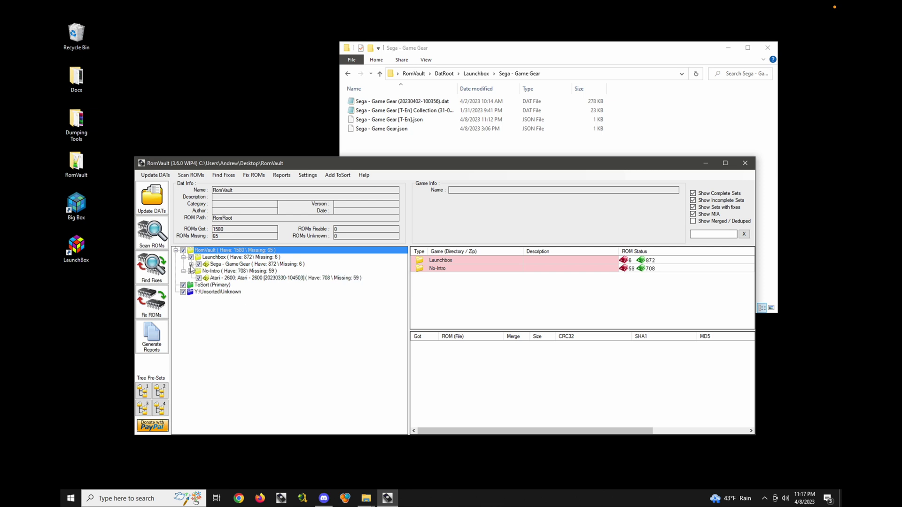
pyautogui.click(184, 258)
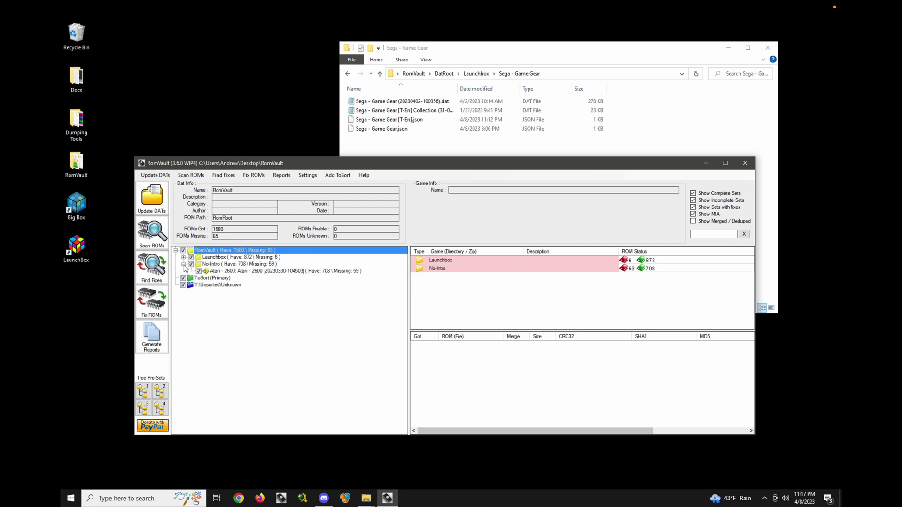
pyautogui.click(184, 265)
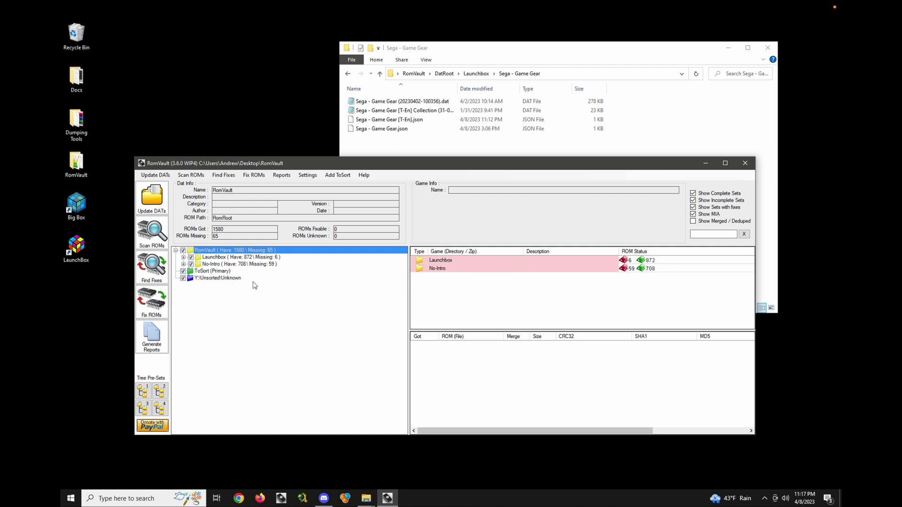
# - Expand Launchbox and Sega - Game Gear to show its two grouped Game Gear DATs
pyautogui.click(183, 264)
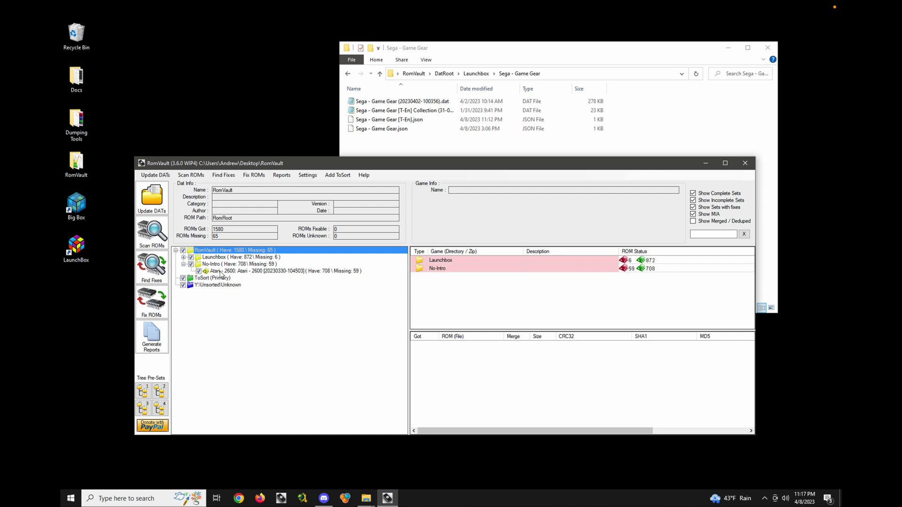
pyautogui.click(183, 265)
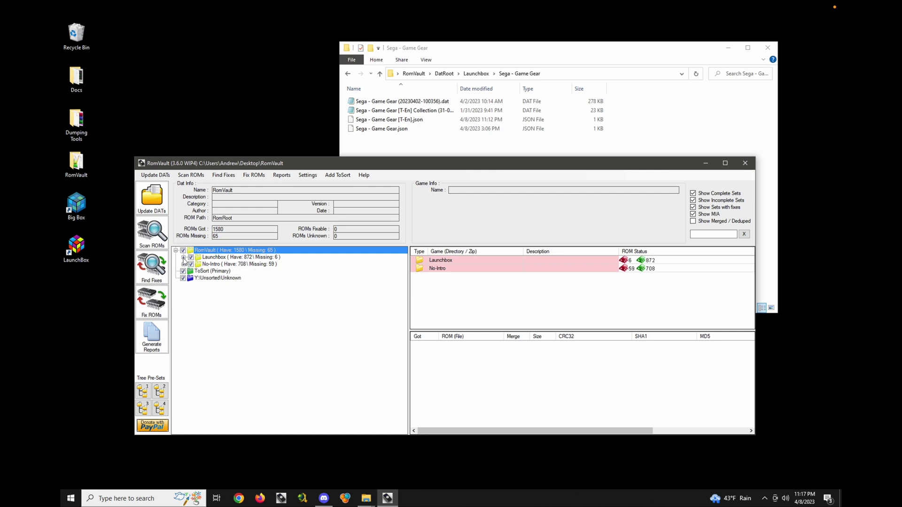
pyautogui.click(183, 257)
pyautogui.click(192, 265)
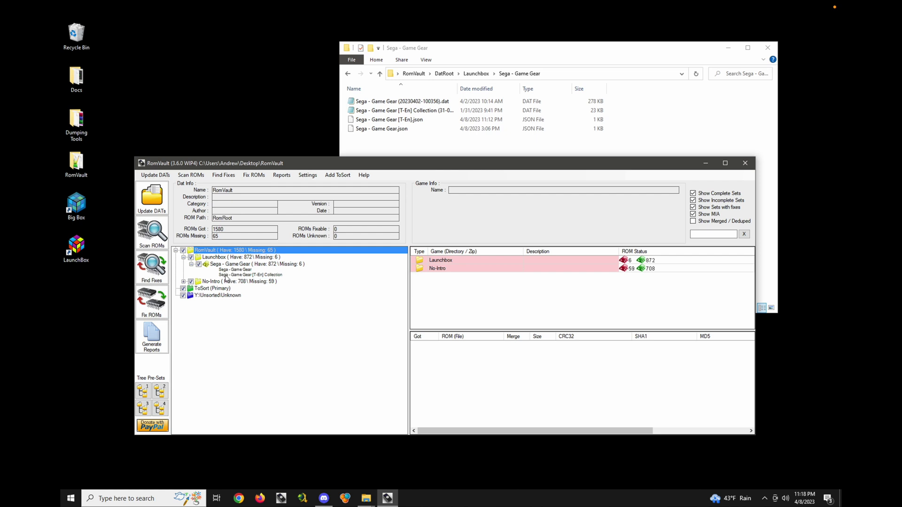
pyautogui.click(428, 141)
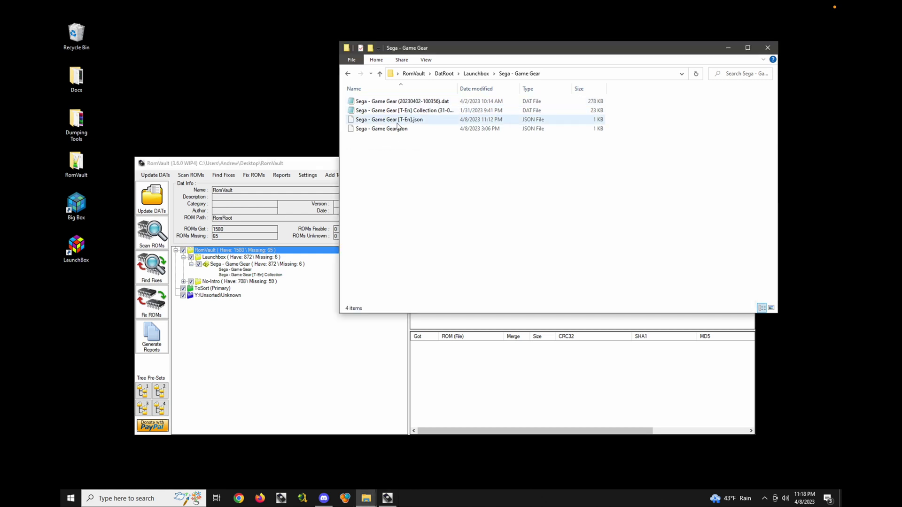
# - Move the Sega - Game Gear .dat and .json files into DatRoot\No-Intro\Atari - 2600
pyautogui.click(448, 128)
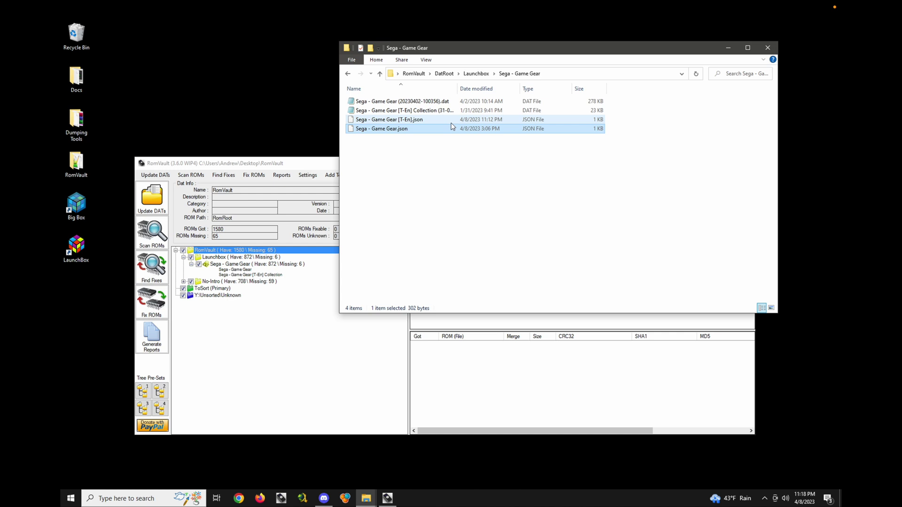
pyautogui.keyDown('ctrl'); pyautogui.click(420, 102); pyautogui.keyUp('ctrl')
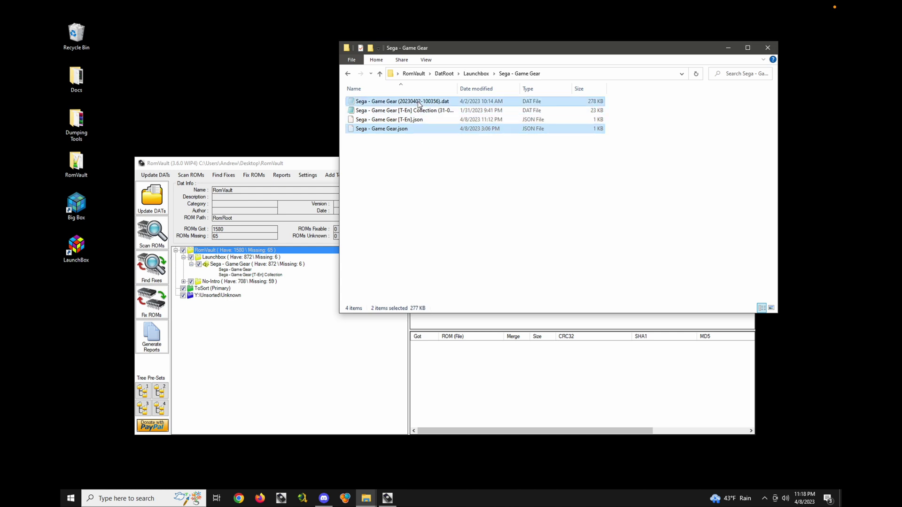
pyautogui.click(476, 74)
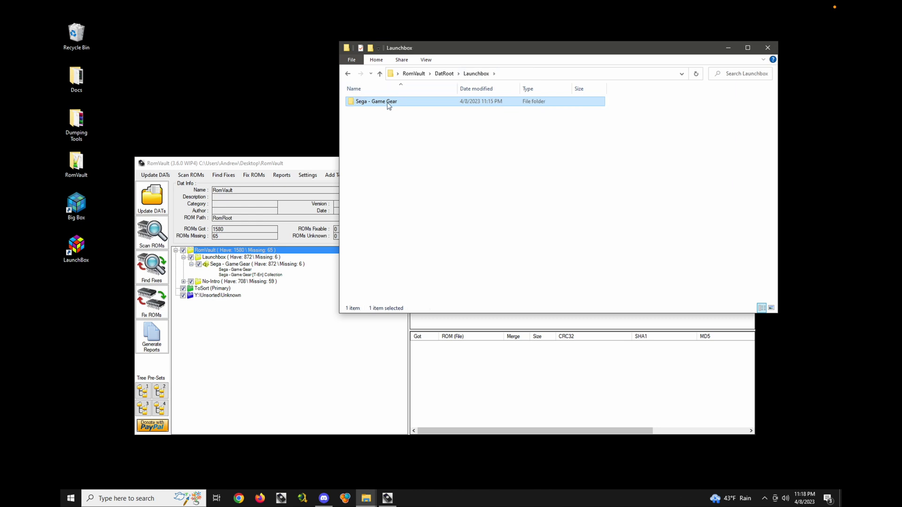
pyautogui.doubleClick(389, 101)
pyautogui.click(472, 75)
pyautogui.click(445, 74)
pyautogui.doubleClick(385, 111)
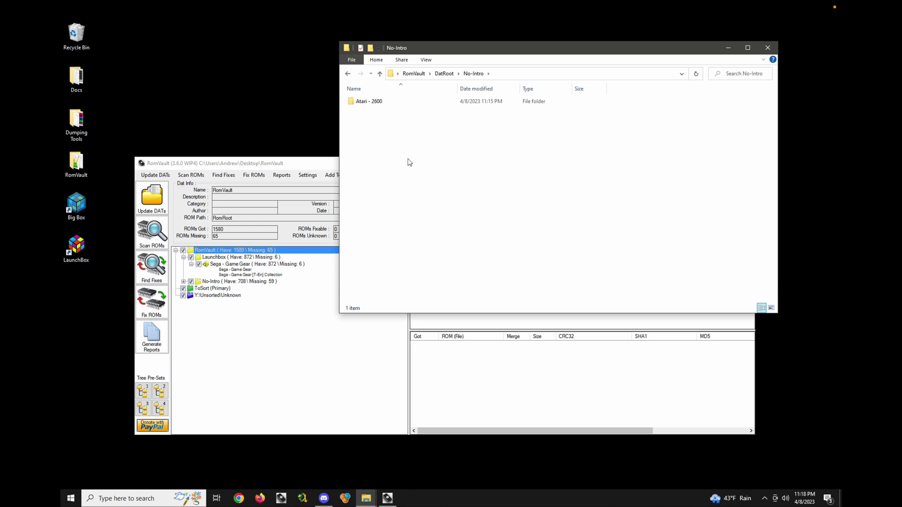
pyautogui.doubleClick(370, 102)
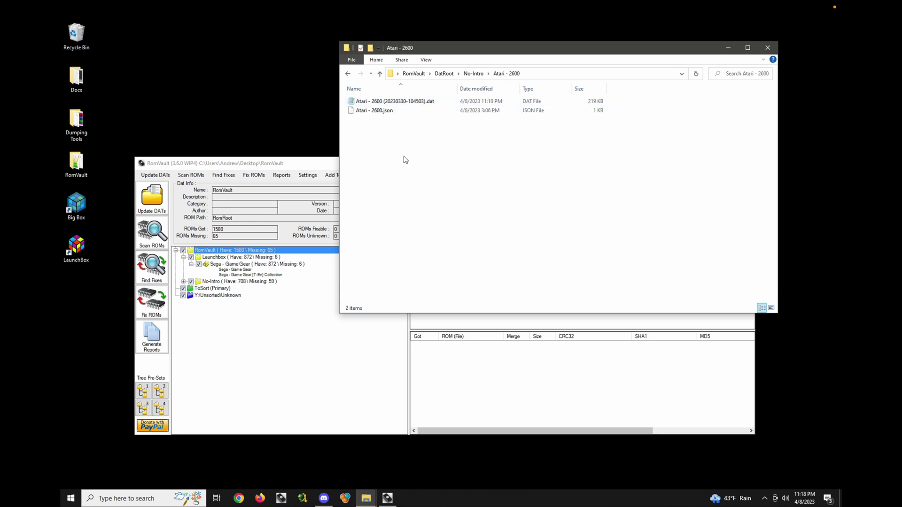
pyautogui.hotkey('ctrl', 'v')
pyautogui.click(432, 163)
# - Select the moved files, then return to RomVault's DAT update options
pyautogui.click(374, 111)
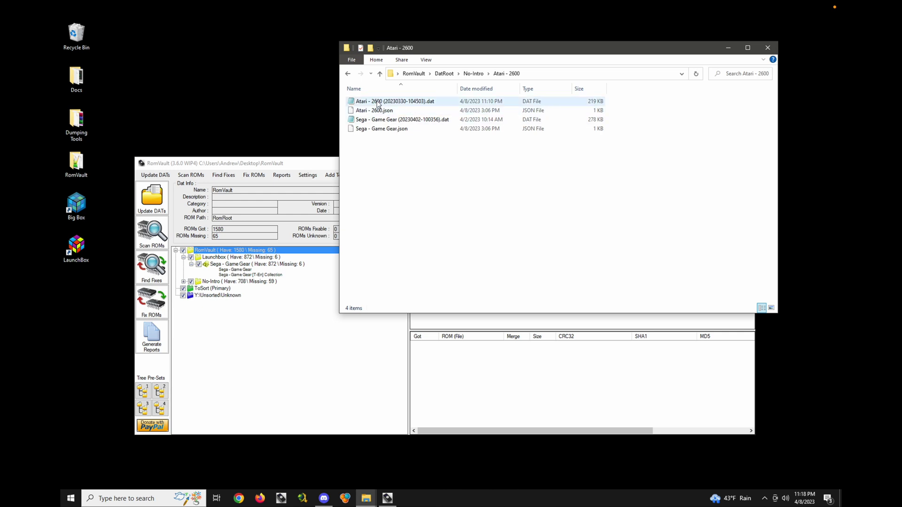
pyautogui.click(376, 122)
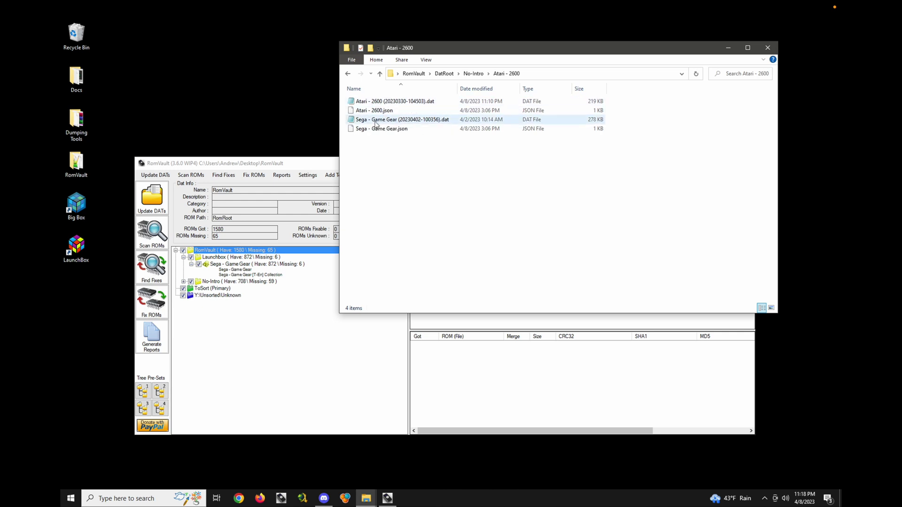
pyautogui.click(300, 161)
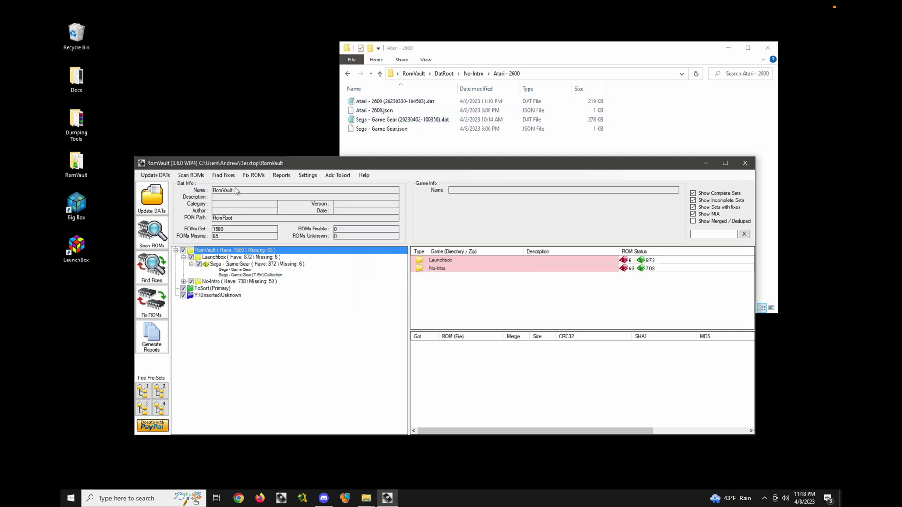
pyautogui.rightClick(157, 204)
# - Reload the DATs and set Atari - 2600 to not auto-add DAT directories, triggering a merge conflict
pyautogui.click(183, 207)
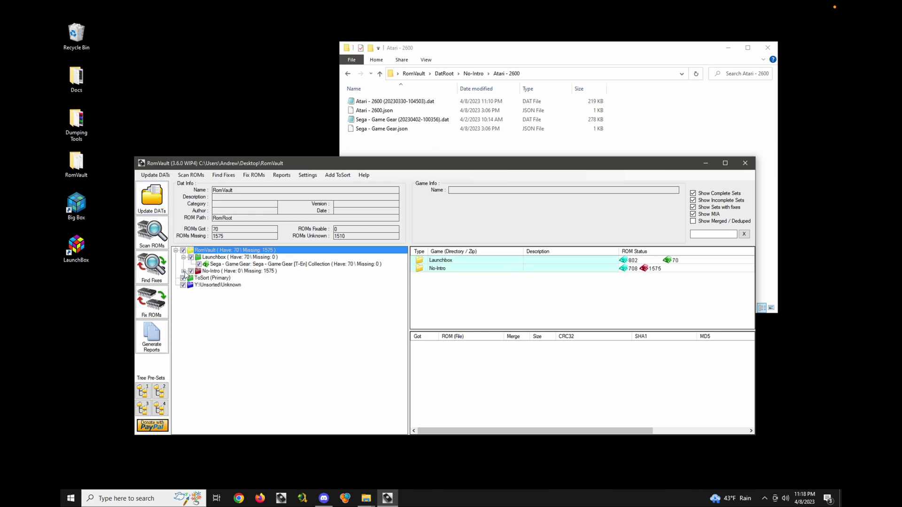
pyautogui.click(183, 271)
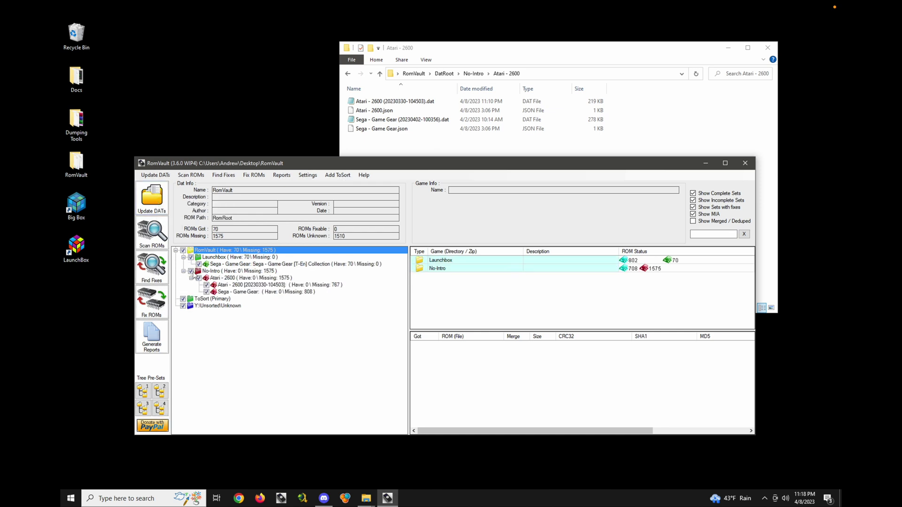
pyautogui.click(219, 279)
pyautogui.rightClick(219, 279)
pyautogui.click(243, 308)
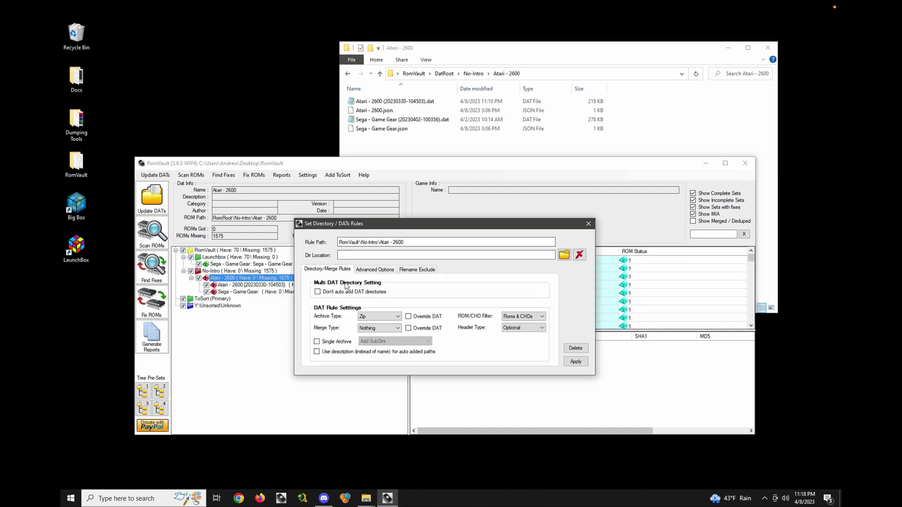
pyautogui.click(342, 292)
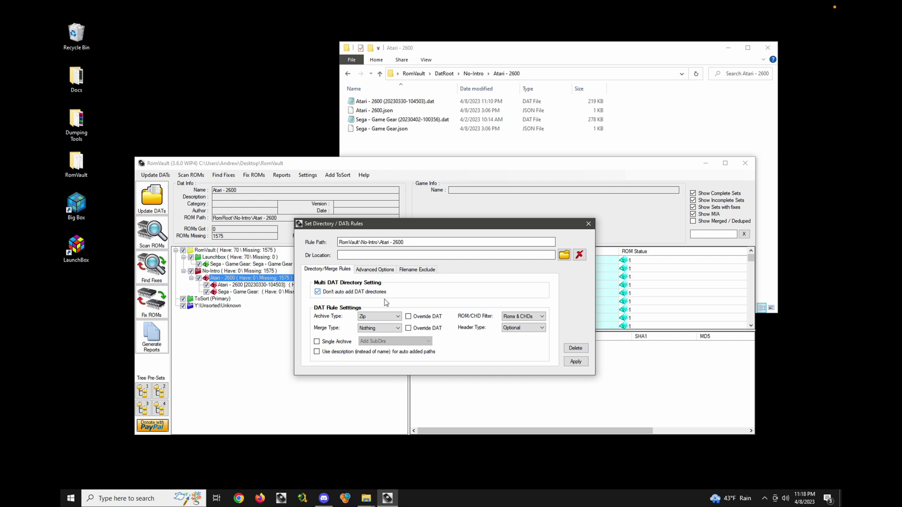
pyautogui.click(576, 362)
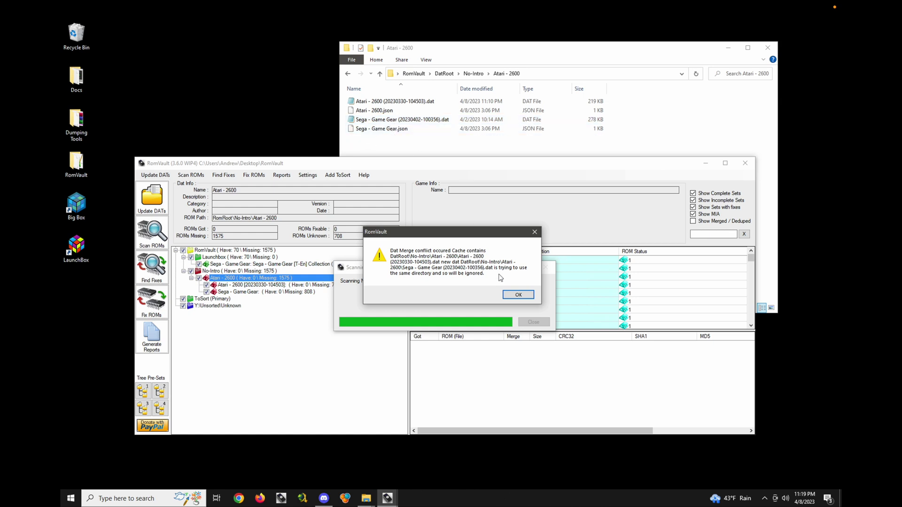
# - Dismiss the Dat Merge conflict warning with OK
pyautogui.click(514, 295)
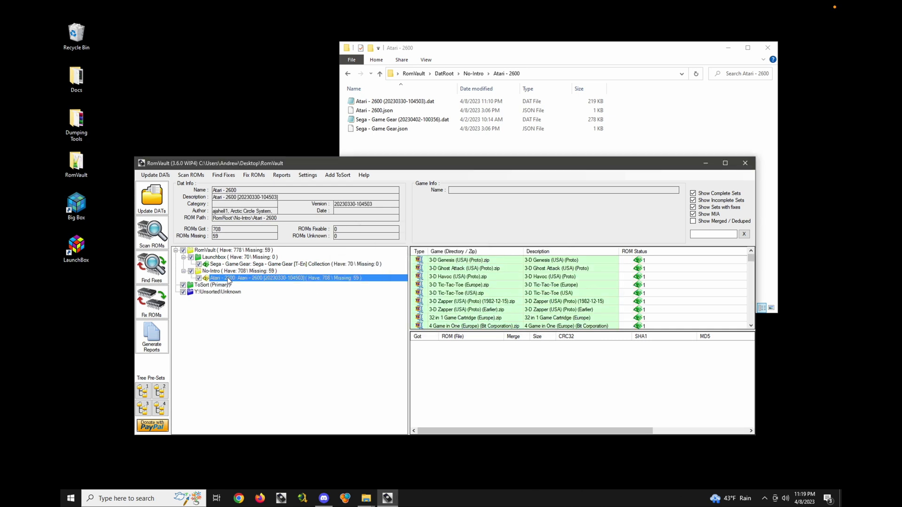